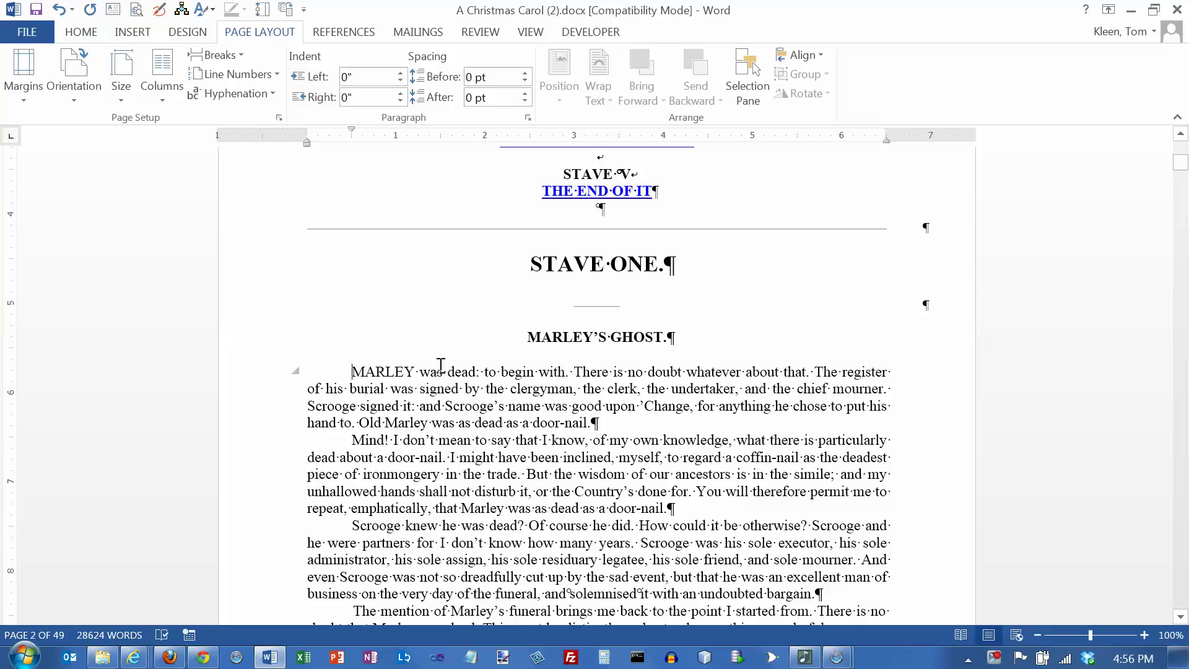
Step: Delete and restore letters in the word MARLEY, leaving the heading text unchanged
left_click(351, 372)
key("Right")
key("Right")
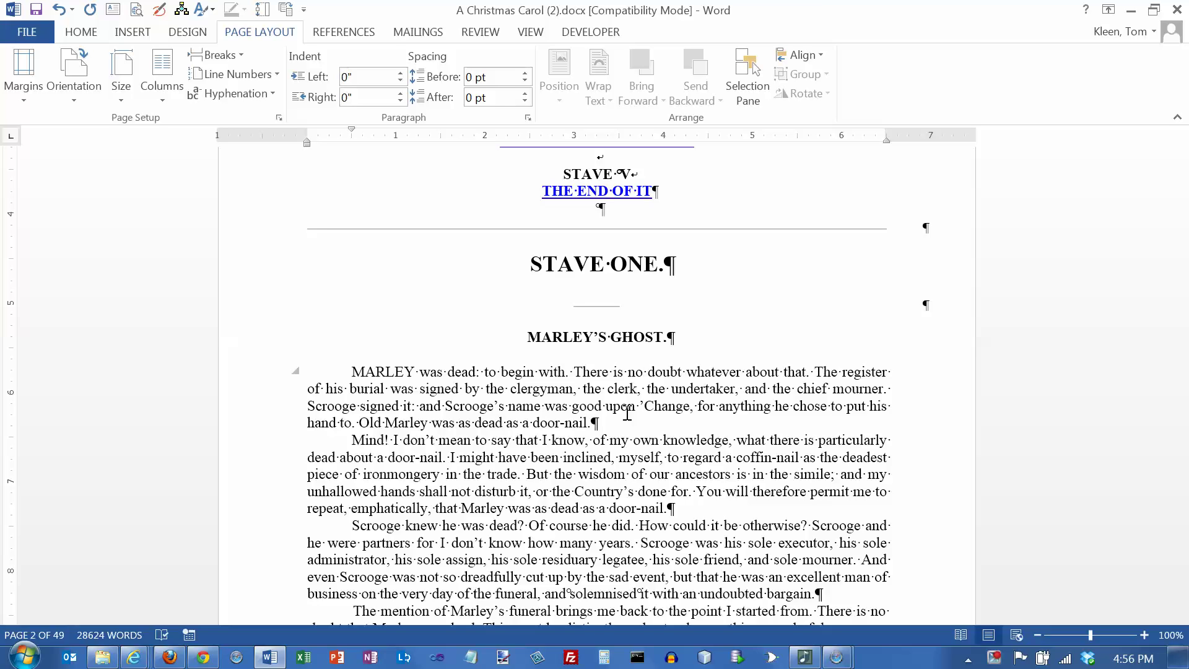
key("Delete")
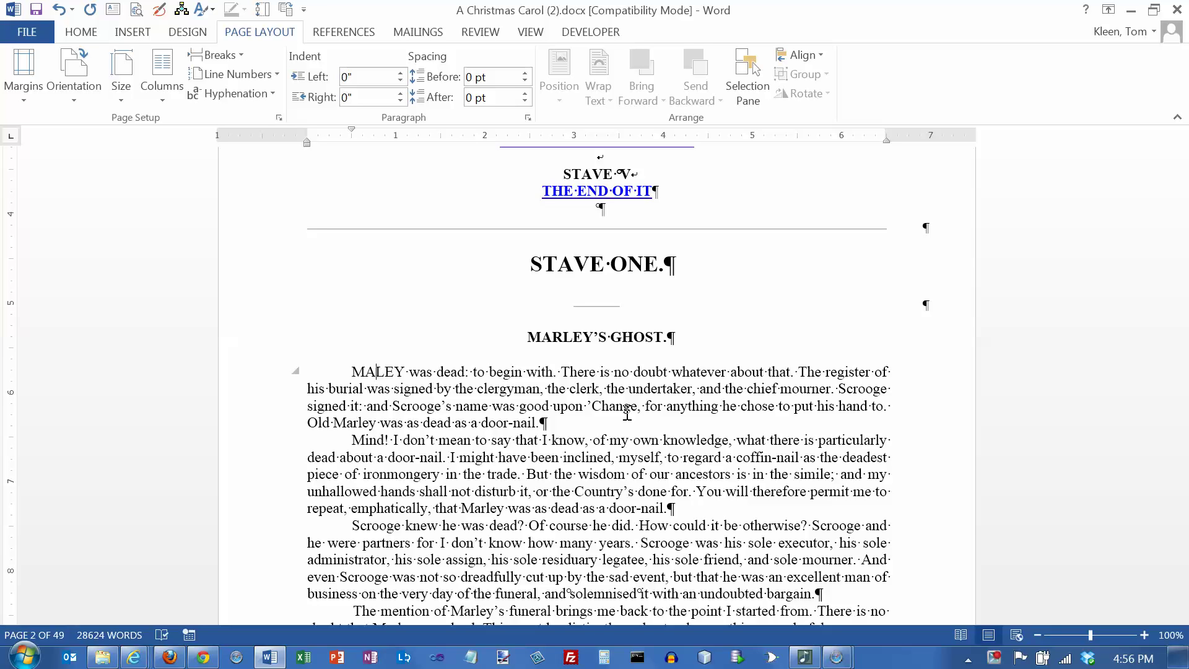
key("ctrl+z")
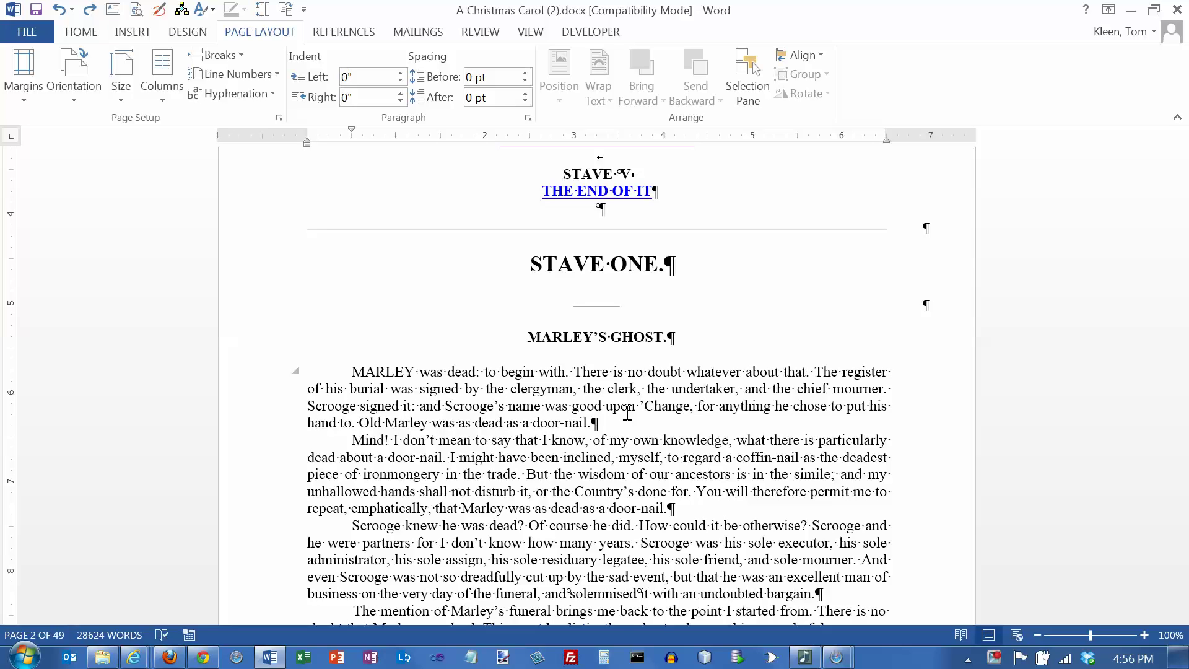
key("BackSpace")
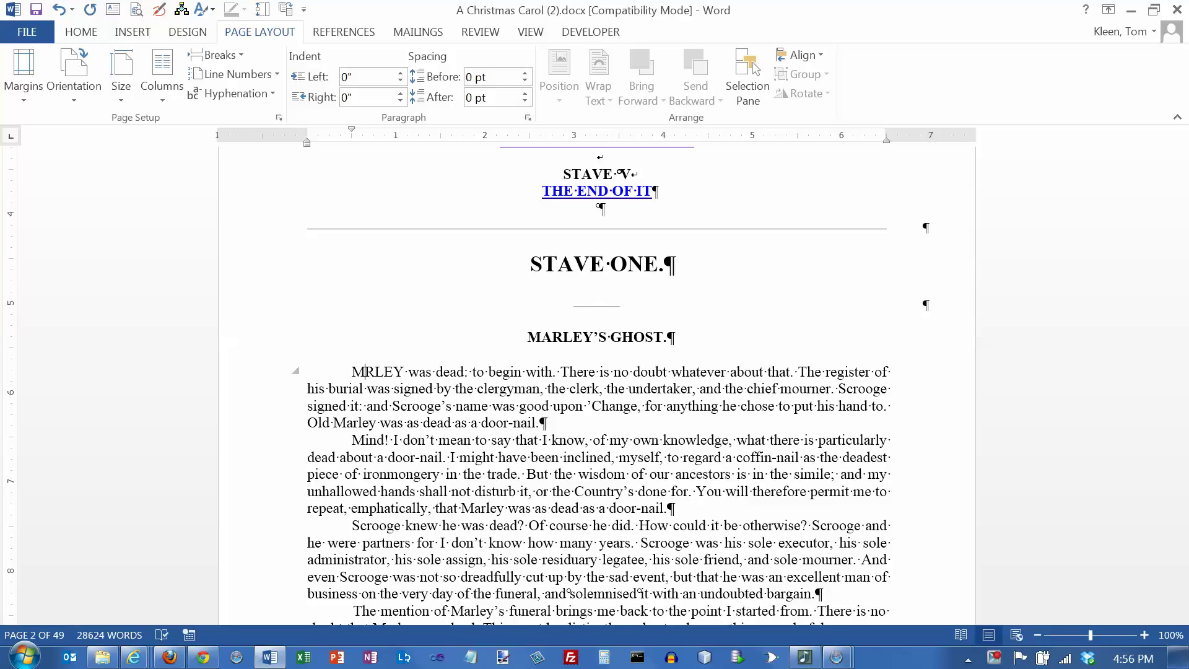
type("A")
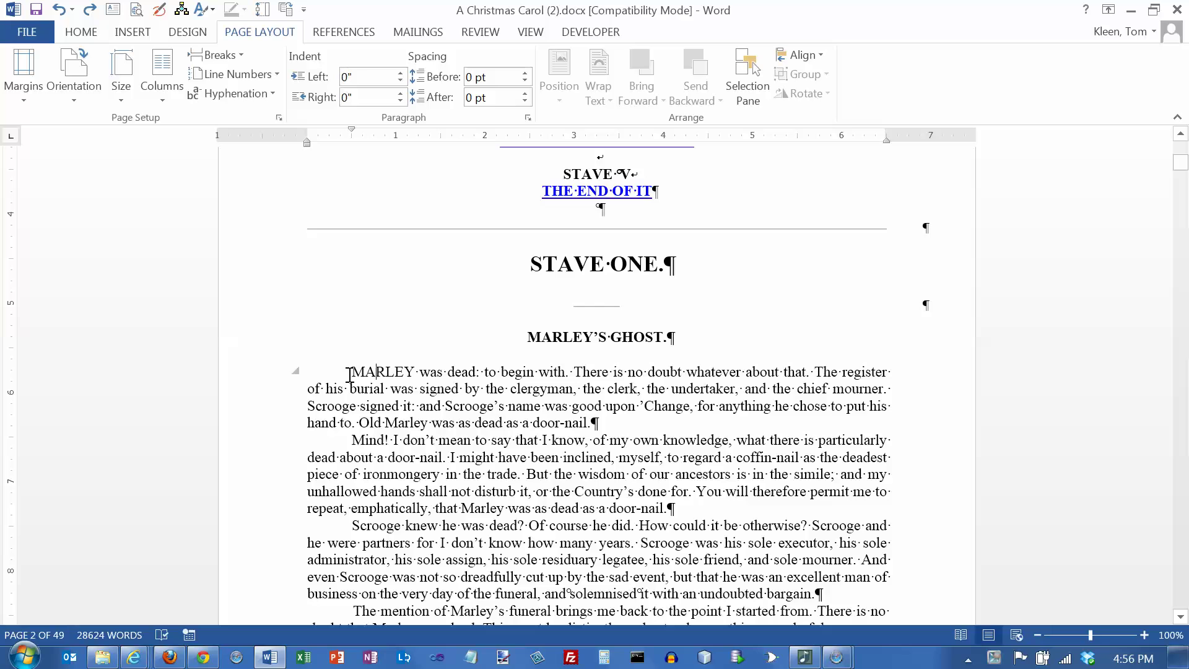
Step: Delete the first MARLEY paragraph, then undo and redo it, finally restoring the paragraph
left_click_drag(351, 371, 628, 421)
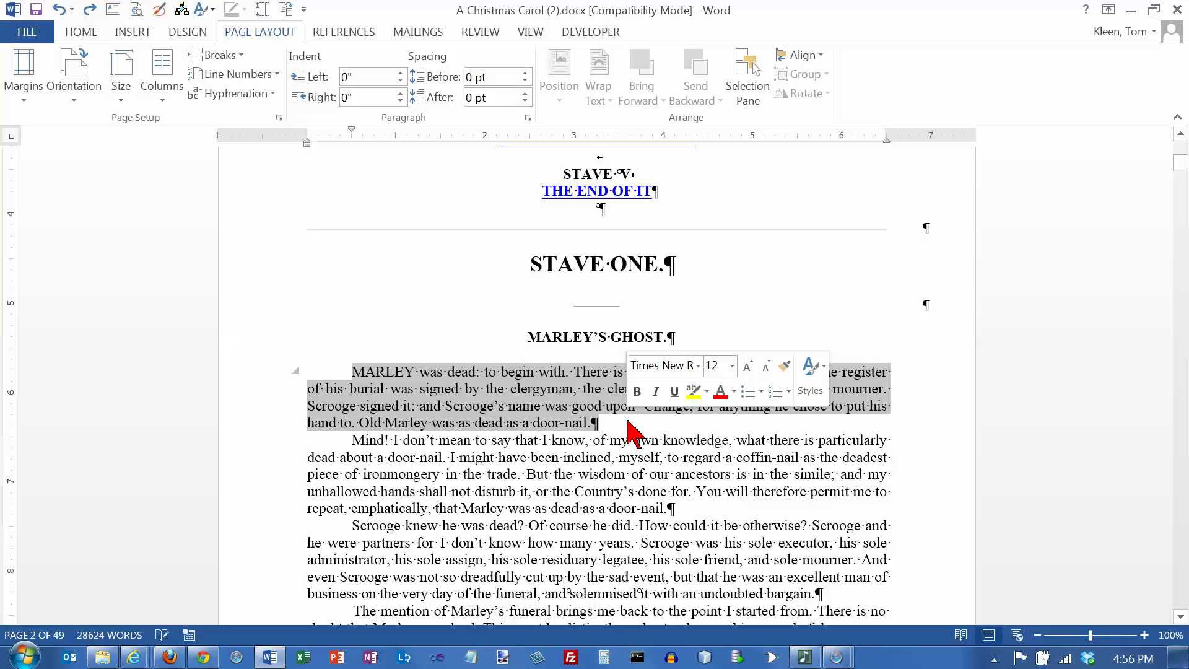
key("Delete")
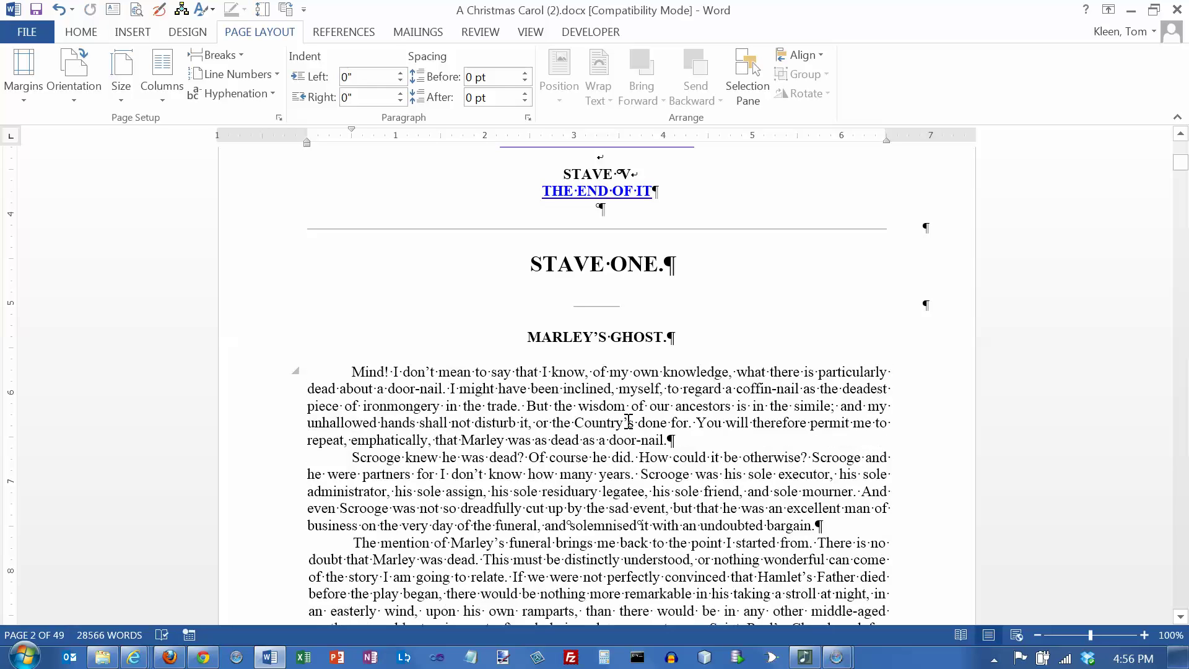
key("ctrl+z")
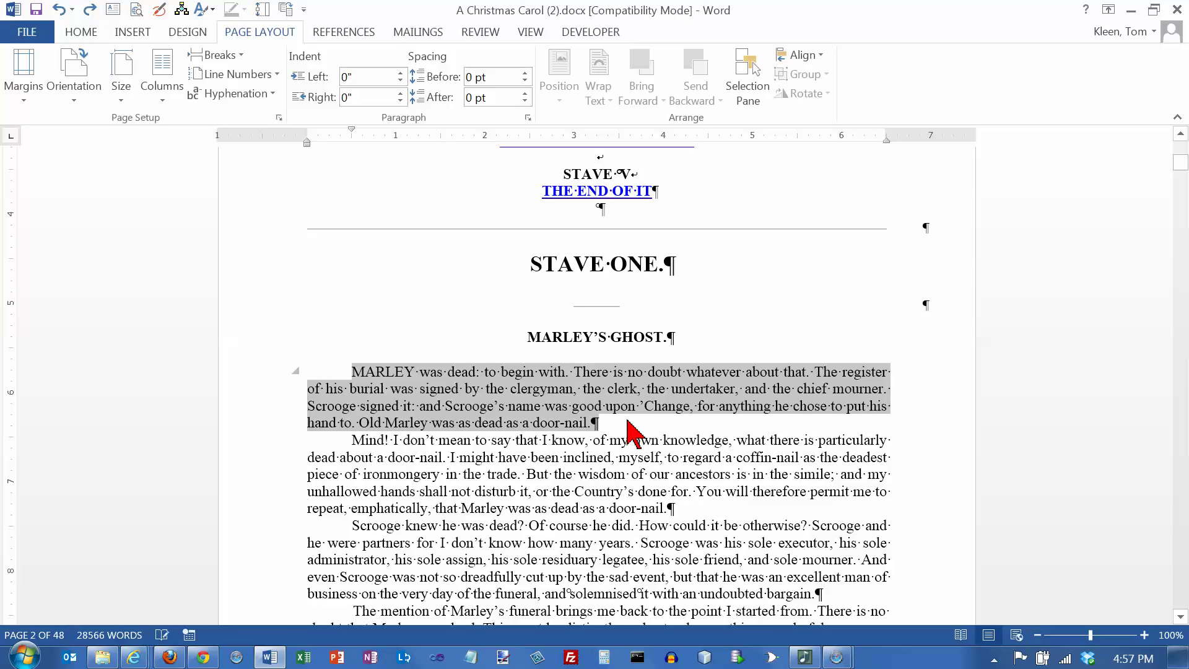
key("ctrl+y")
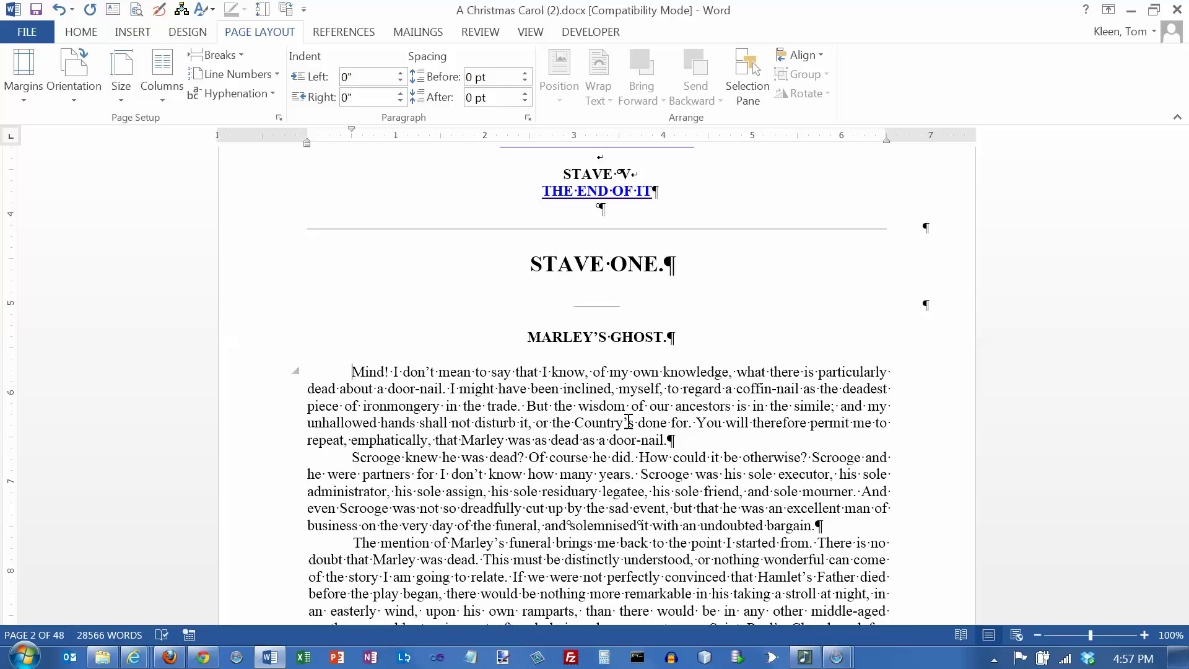
key("ctrl+z")
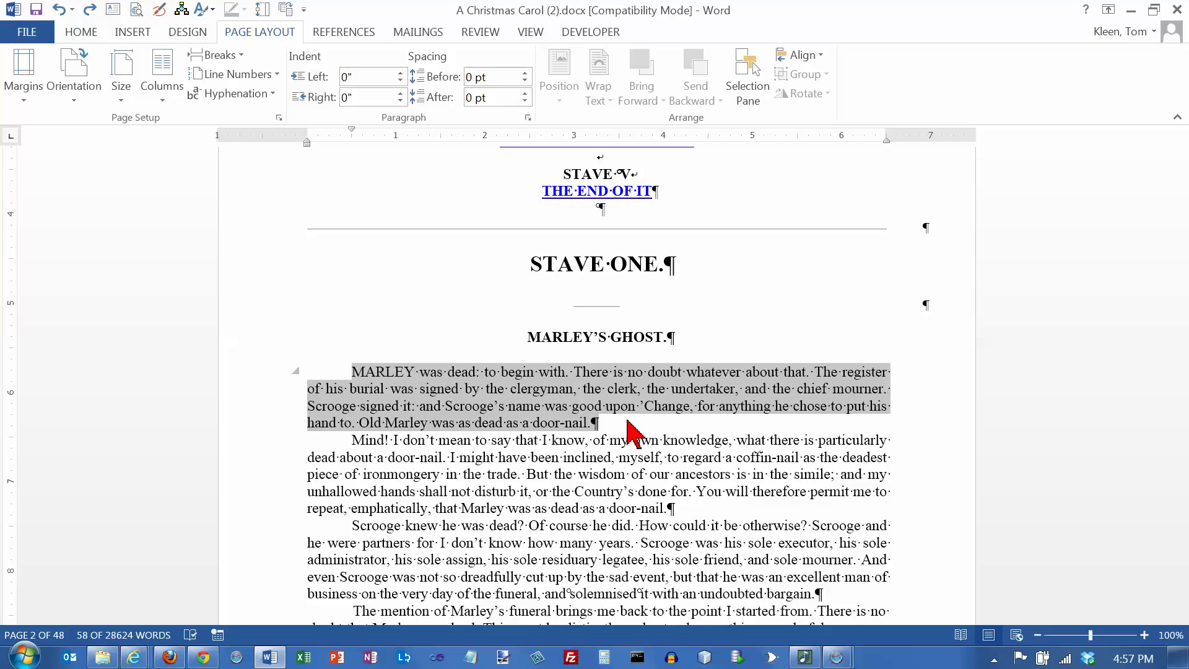
Step: Reselect the whole first MARLEY paragraph and remove it from Stave One
left_click(588, 424)
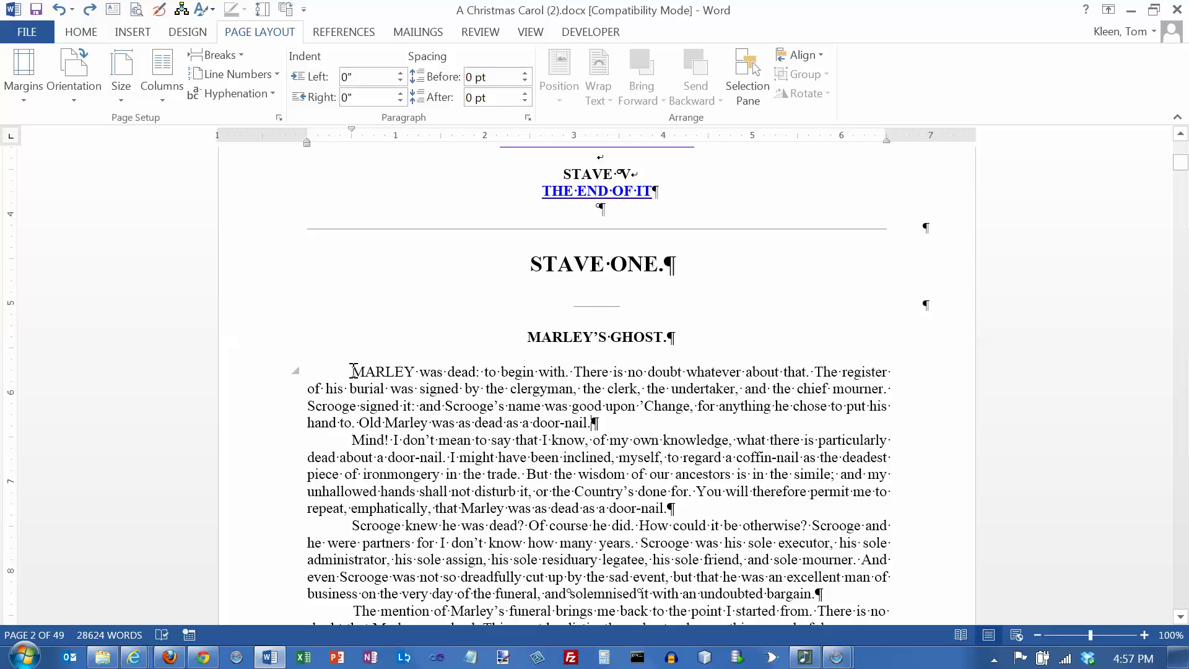
left_click_drag(352, 372, 610, 423)
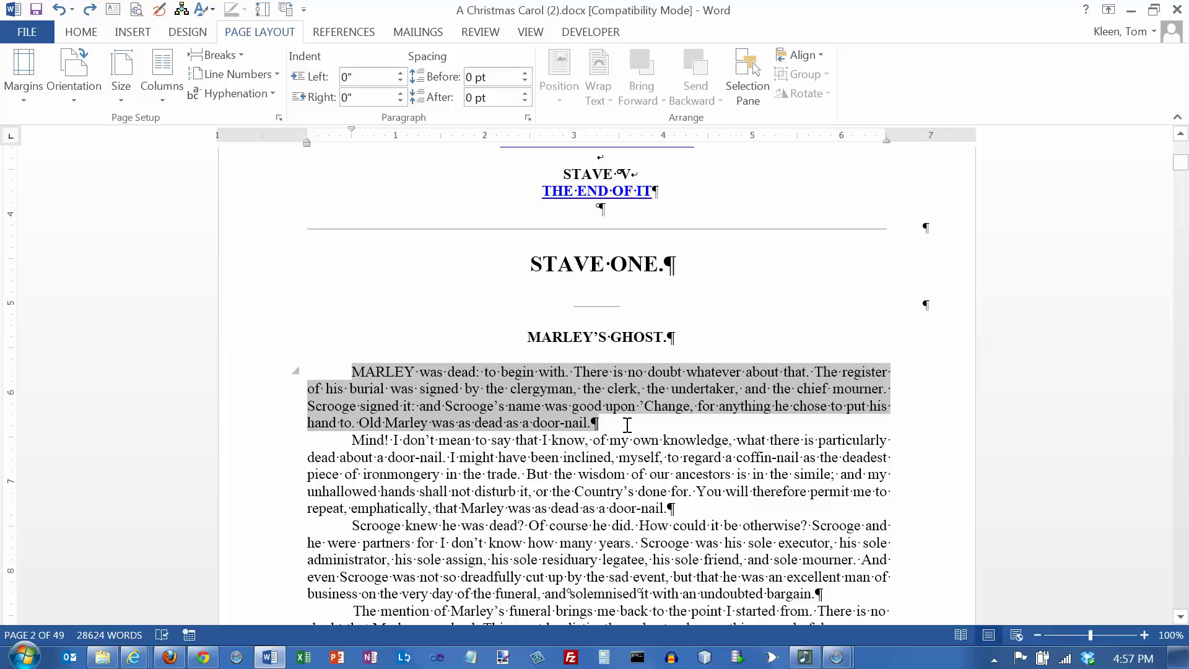
left_click(671, 433)
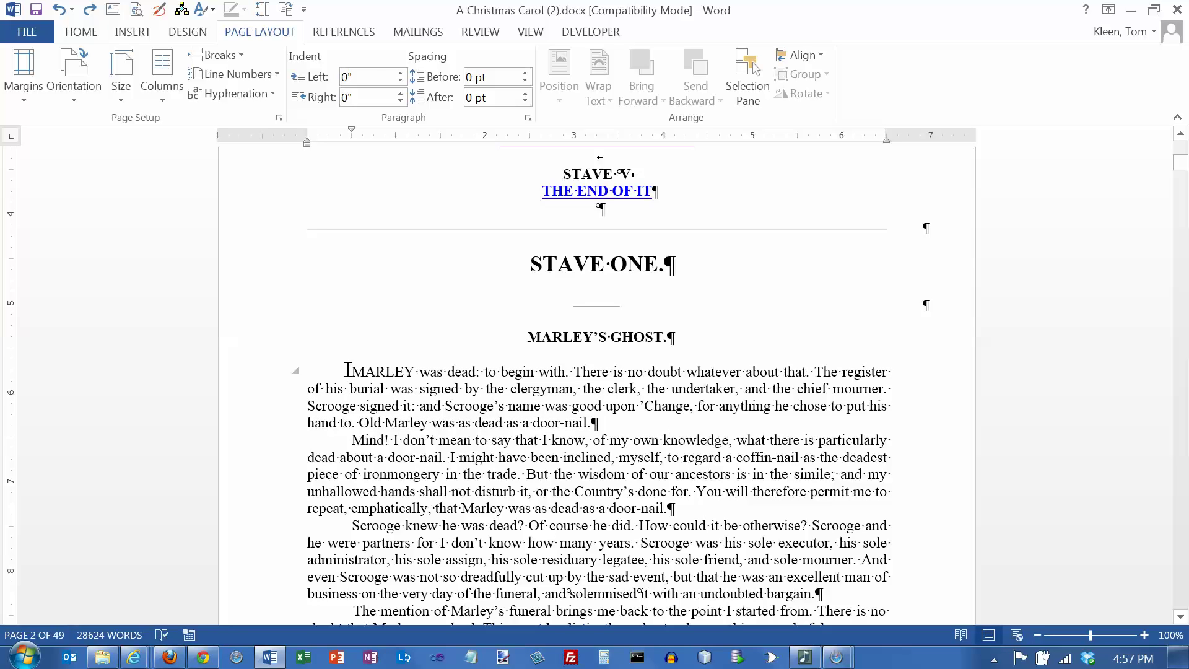
left_click_drag(348, 371, 651, 418)
key("ctrl+c")
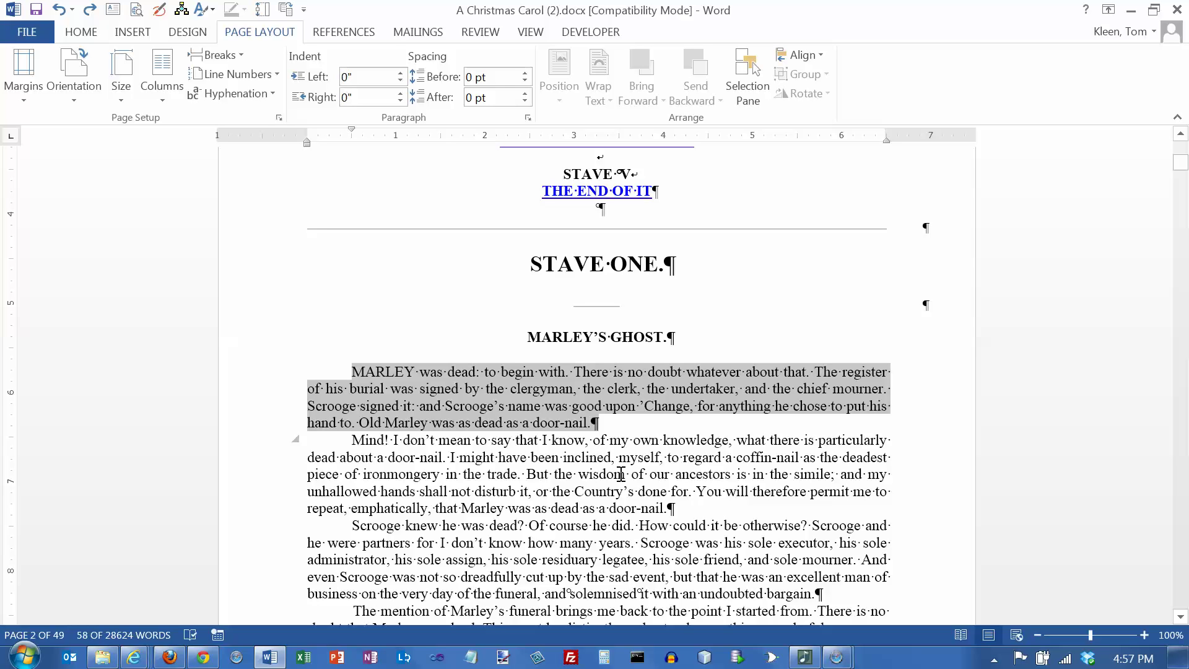
key("Delete")
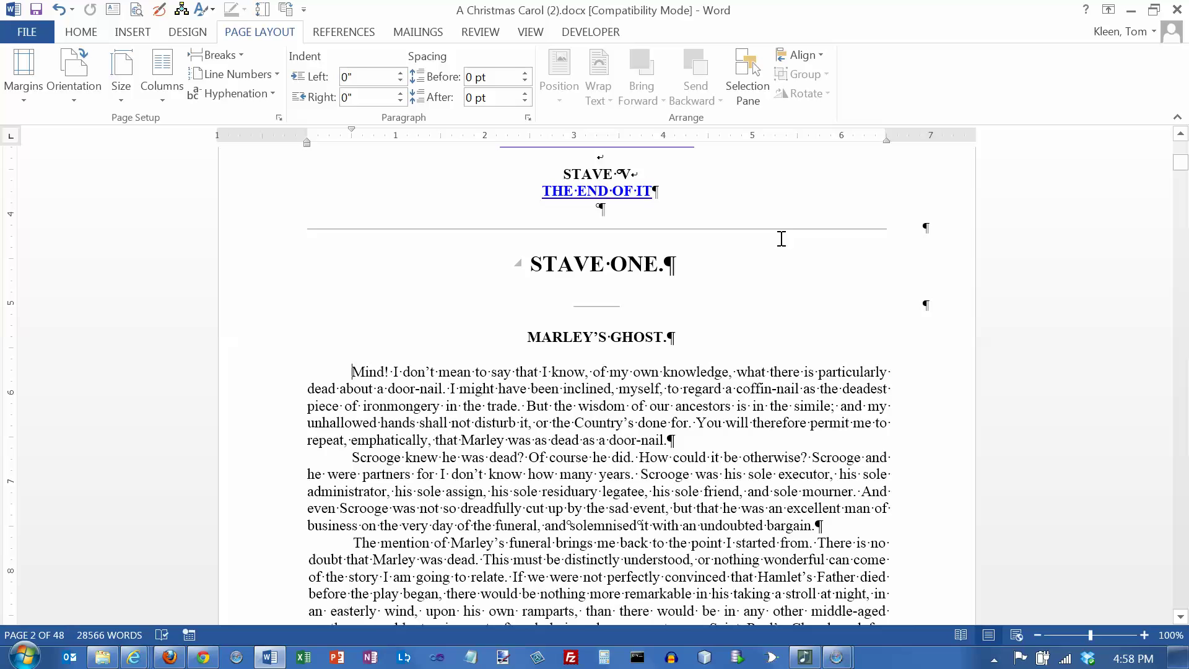
Step: Paste the MARLEY paragraph back above the Mind! paragraph
key("ctrl+v")
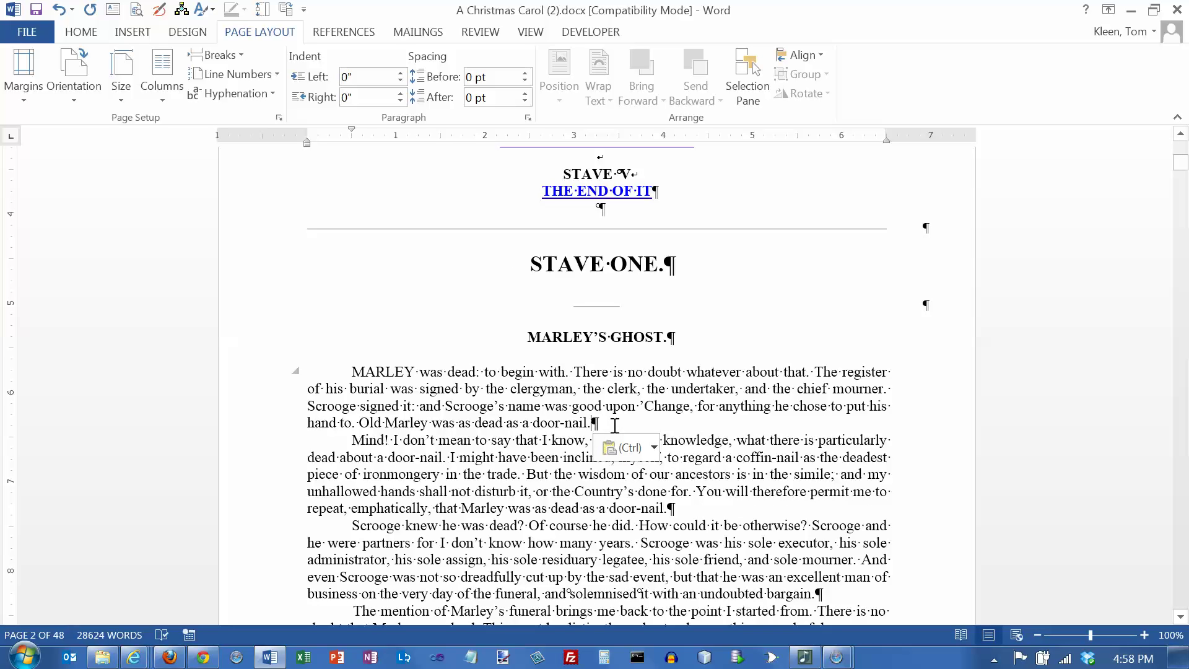
left_click_drag(615, 425, 352, 374)
key("ctrl+c")
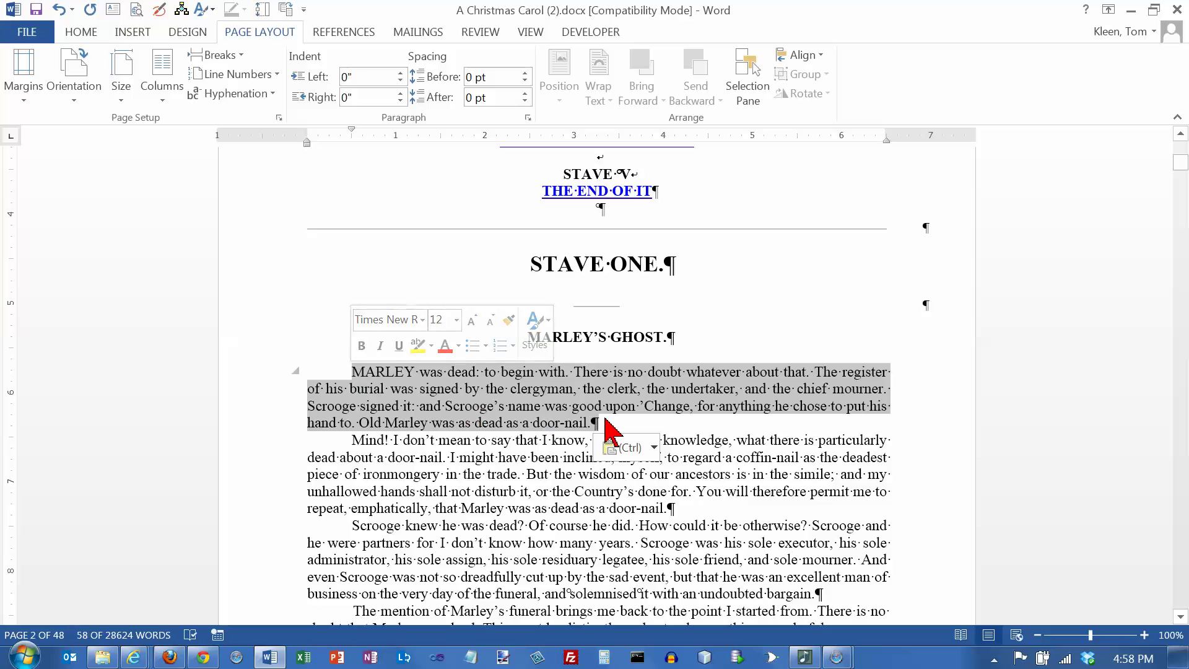
left_click(606, 420)
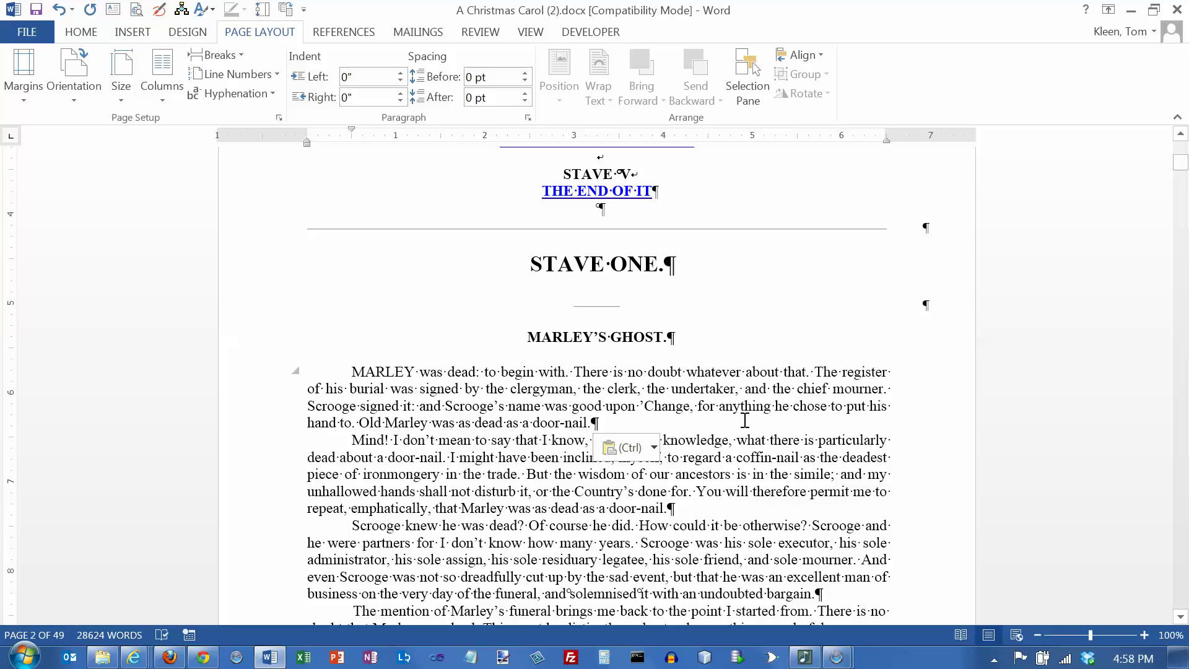
Step: Paste two extra copies of the MARLEY paragraph, then undo both, leaving one copy
key("ctrl+v")
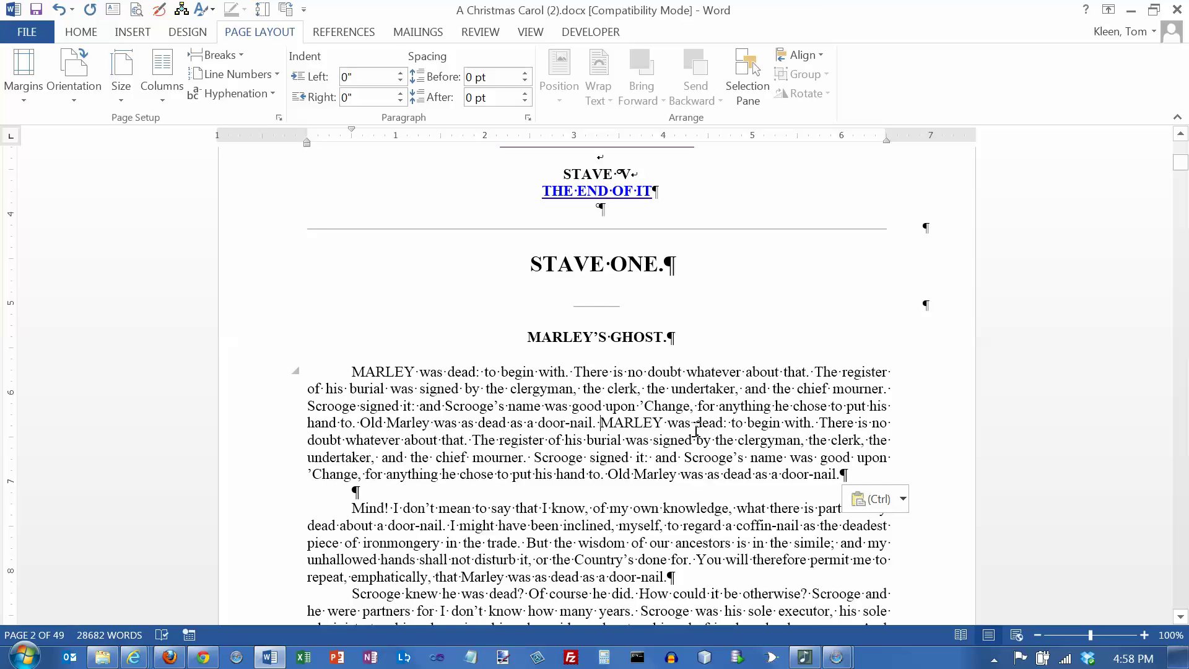
key("Return")
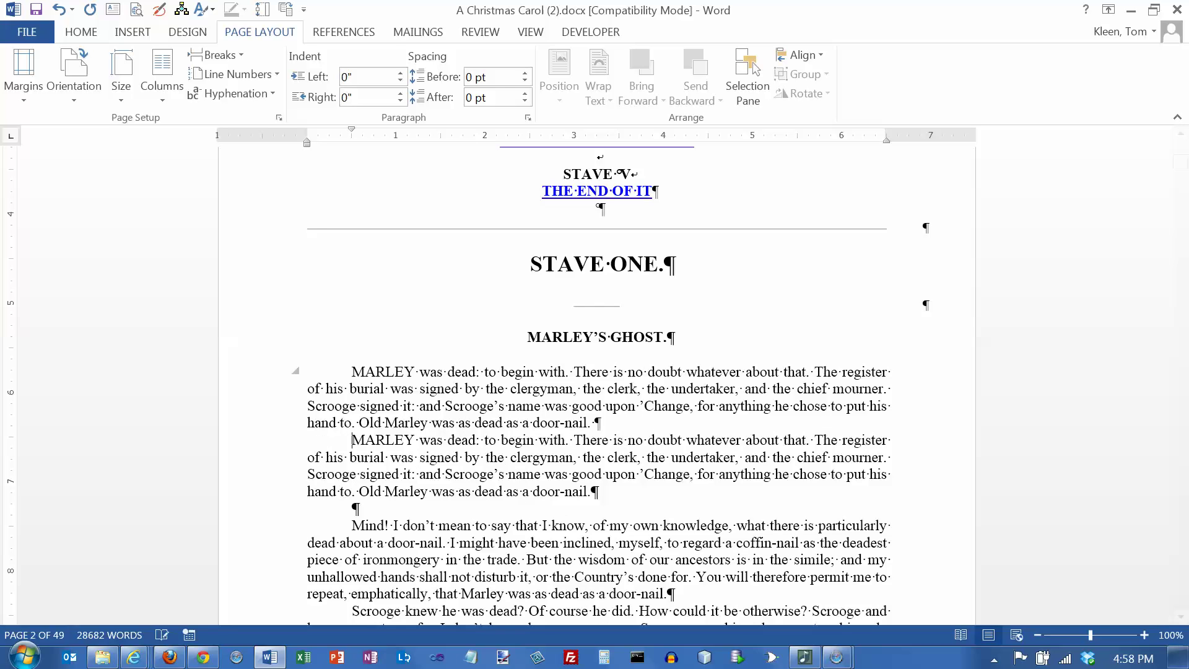
key("Down")
key("Down")
key("Down")
key("Down")
key("ctrl+v")
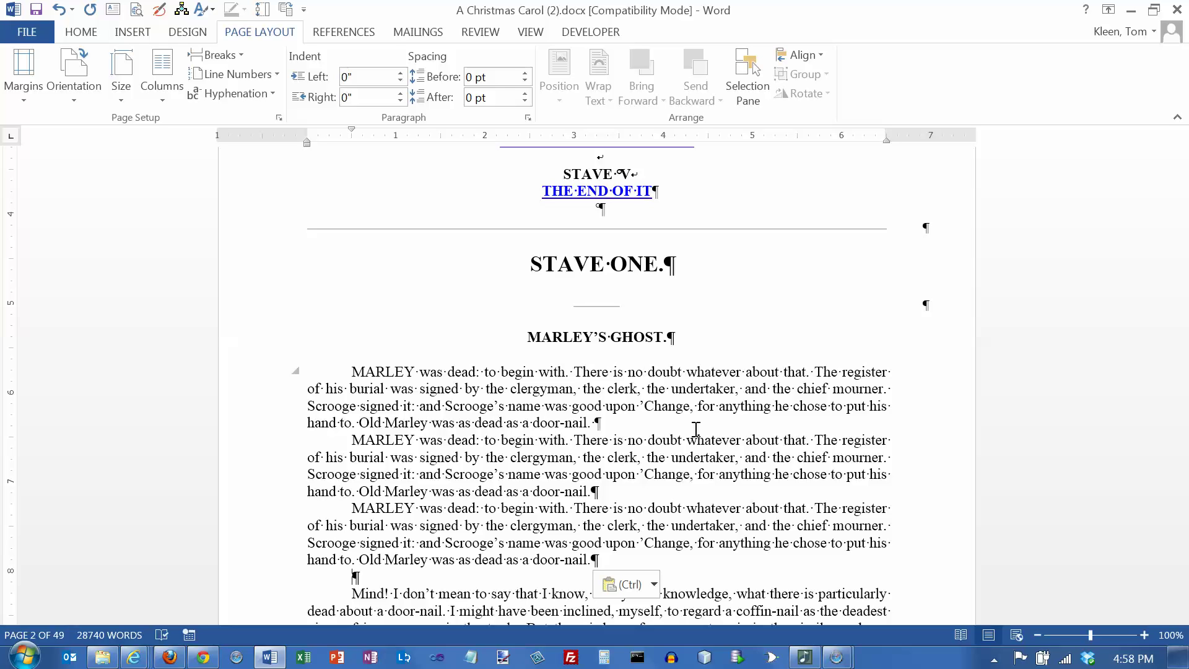
key("ctrl+z")
key("ctrl+z")
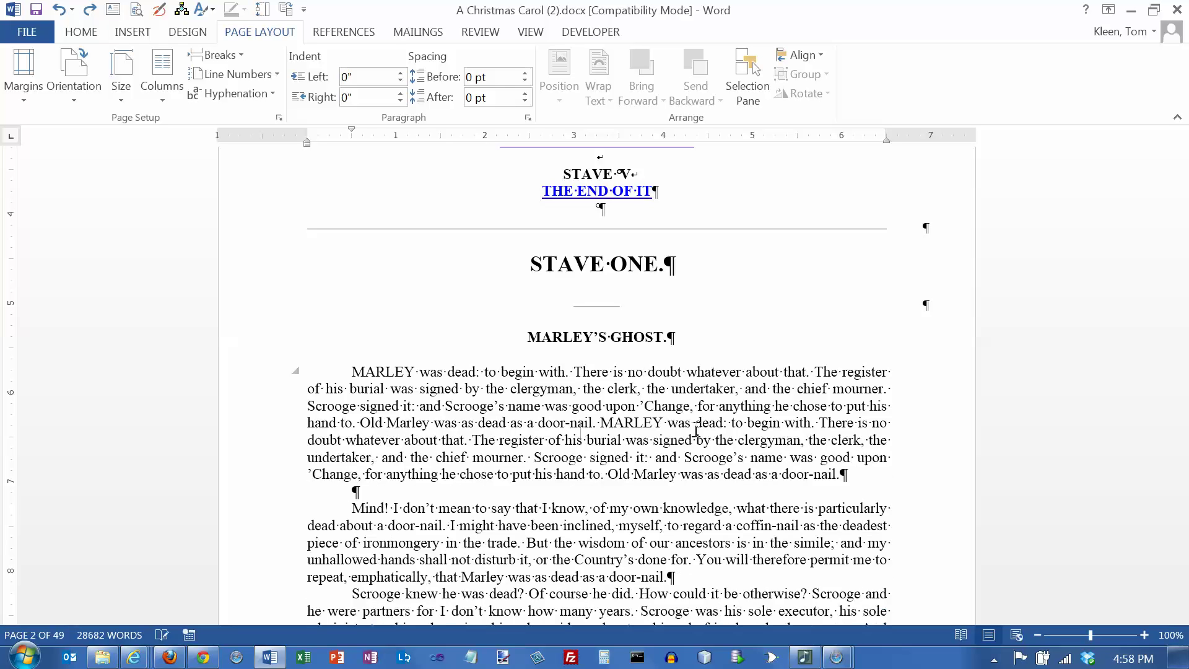
key("ctrl+z")
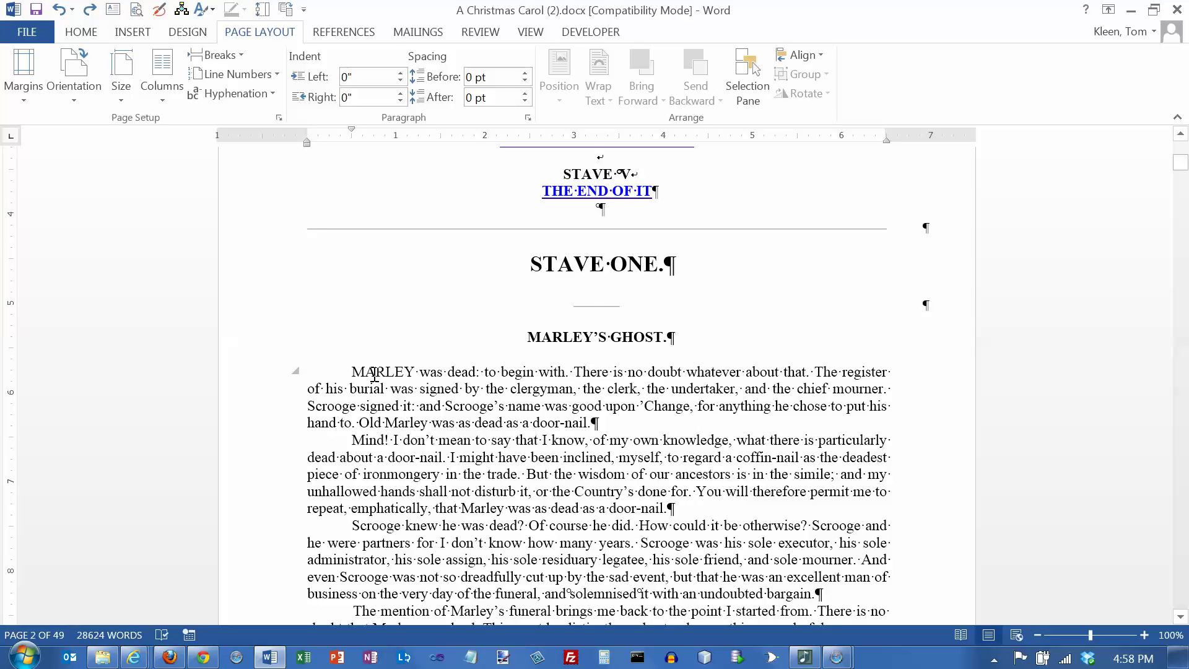
left_click_drag(352, 374, 378, 374)
left_click_drag(467, 385, 640, 428)
key("ctrl+c")
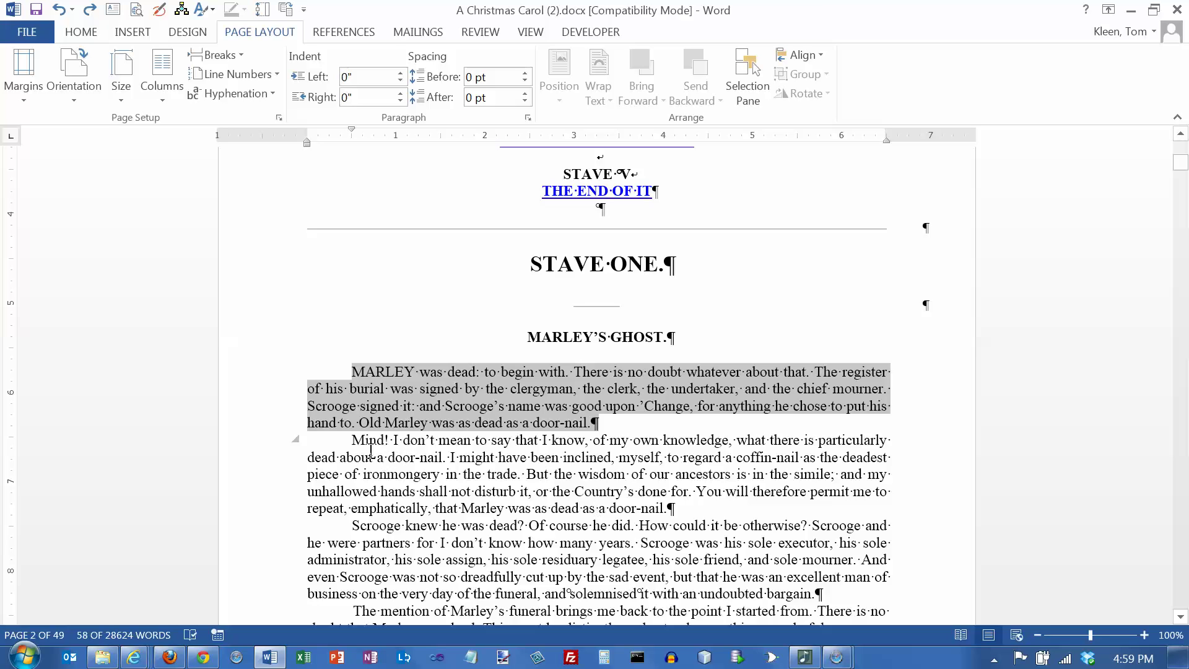
left_click(353, 441)
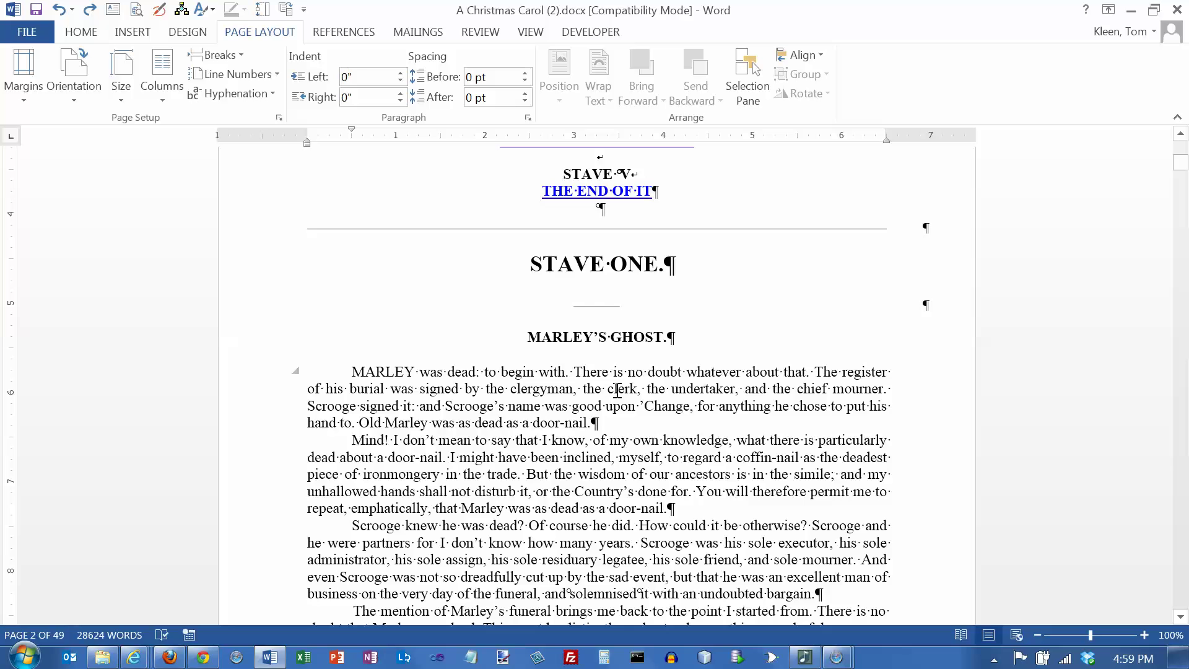
key("ctrl+v")
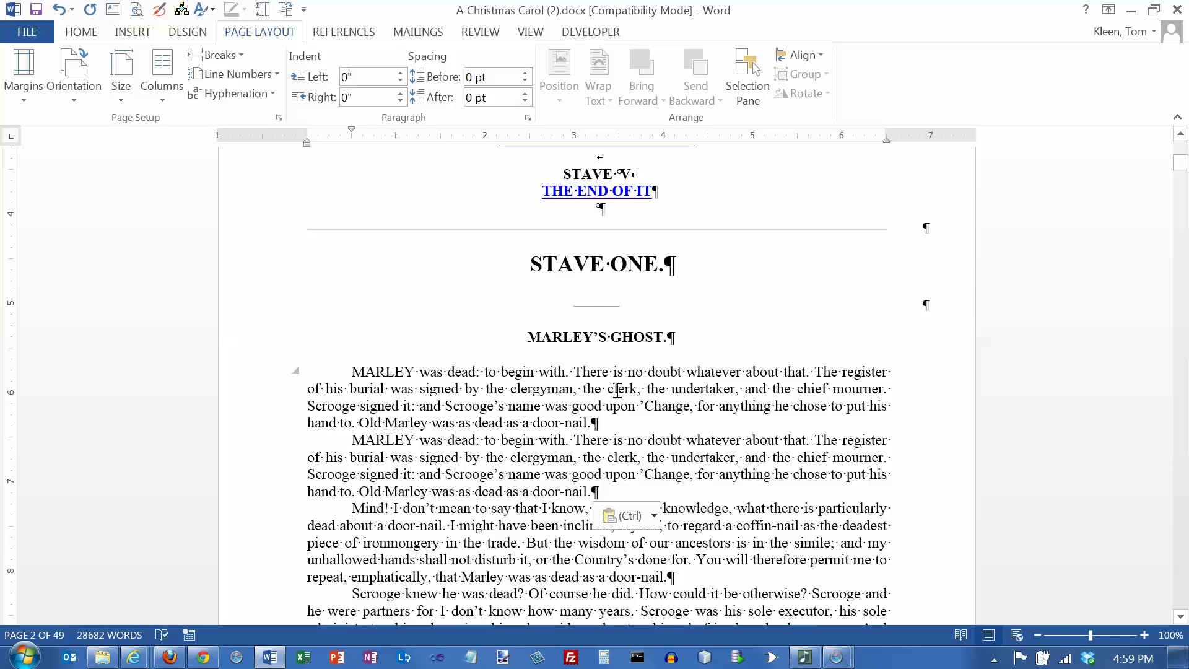
key("ctrl+v")
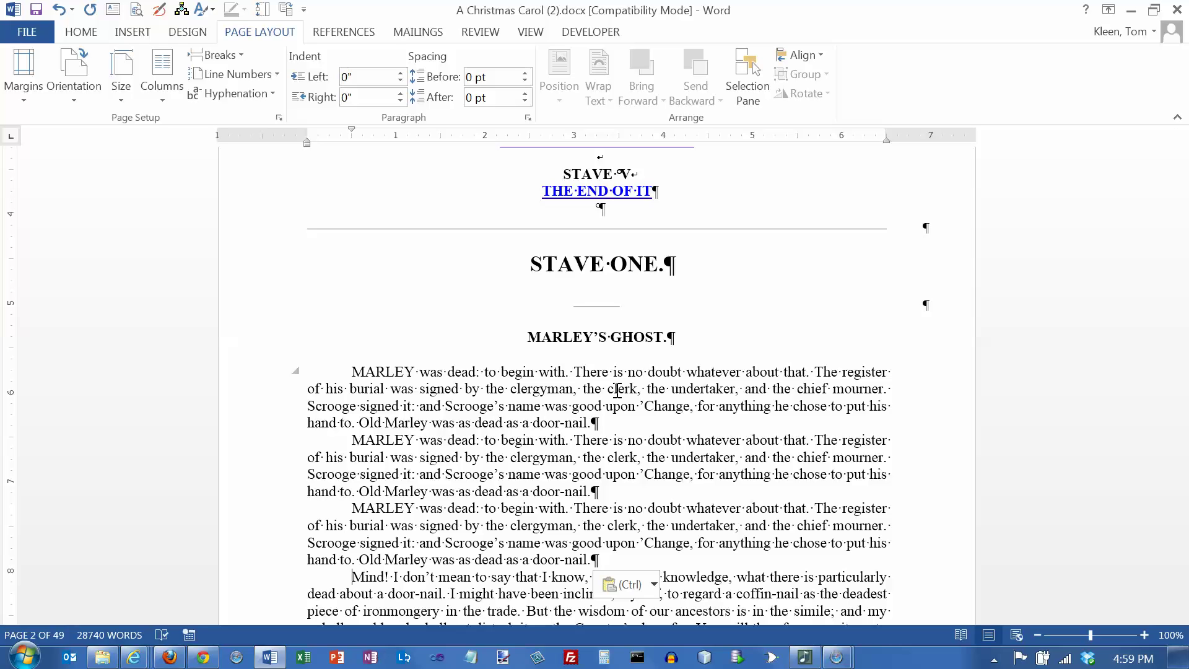
key("ctrl+z")
key("ctrl+z")
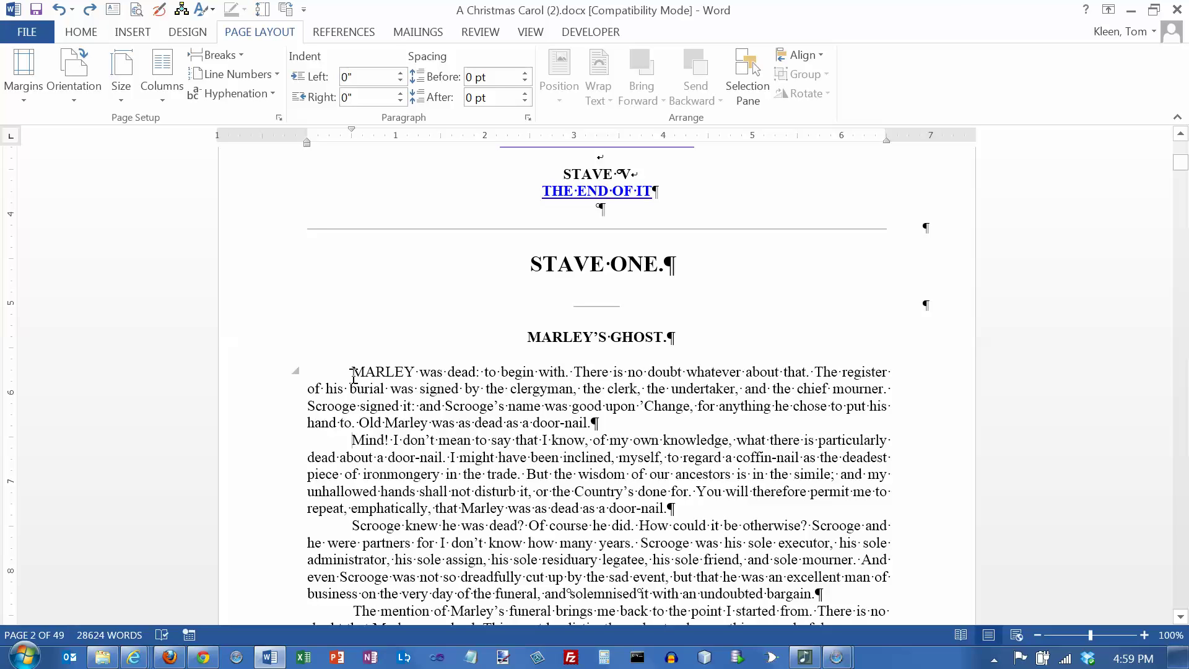
Step: Italicise the MARLEY paragraph with the Home Italic button and the Mind! paragraph with Ctrl+I
left_click_drag(352, 371, 592, 421)
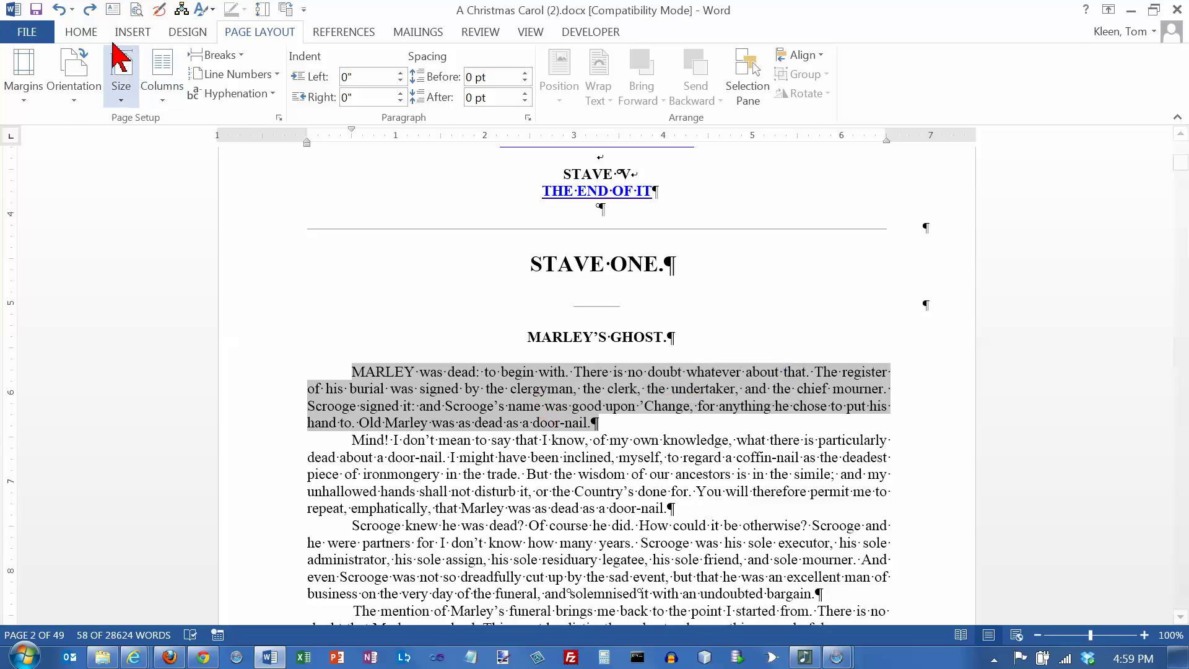
left_click(80, 31)
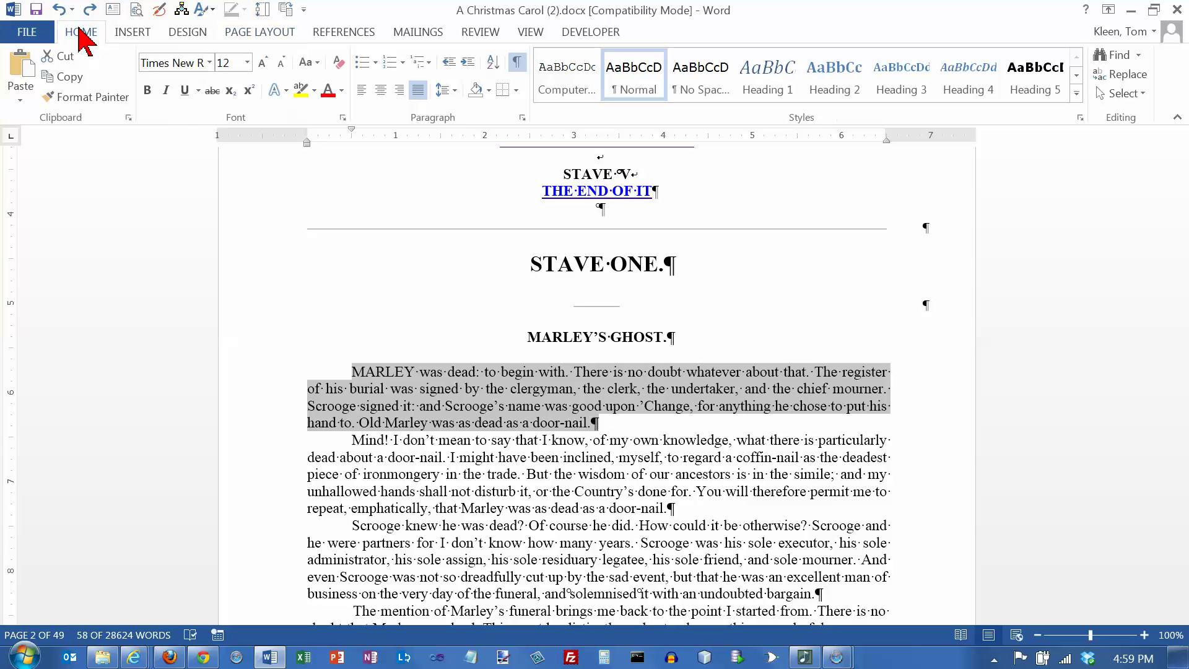
left_click(166, 90)
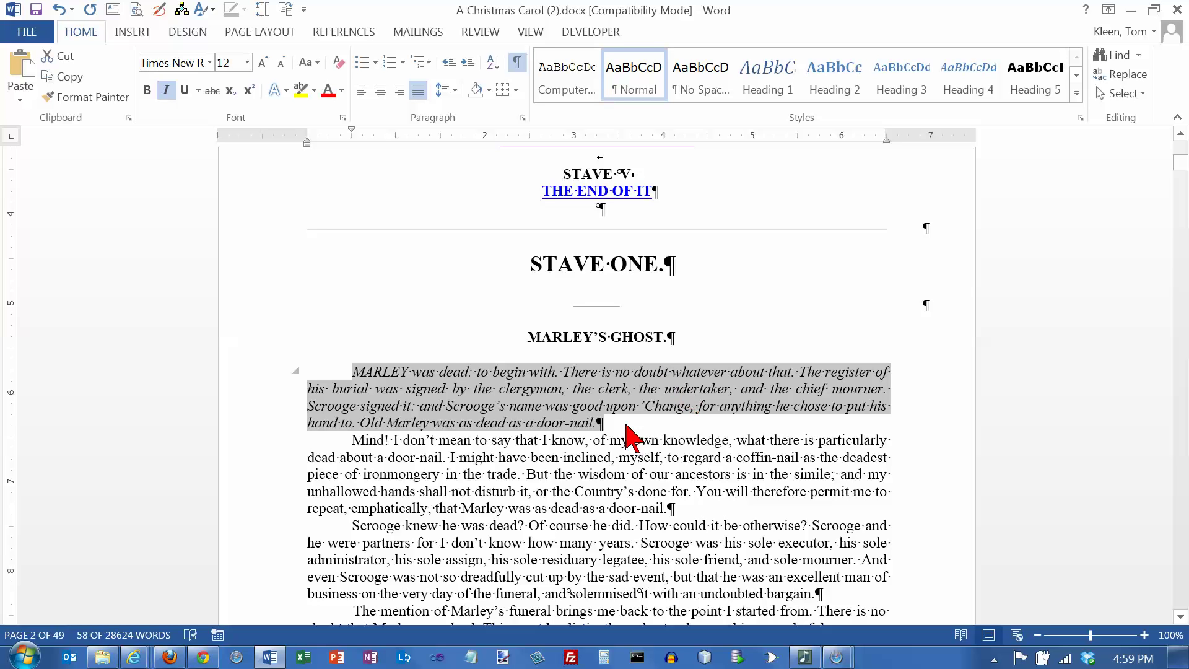
left_click(351, 440)
left_click_drag(446, 454, 684, 511)
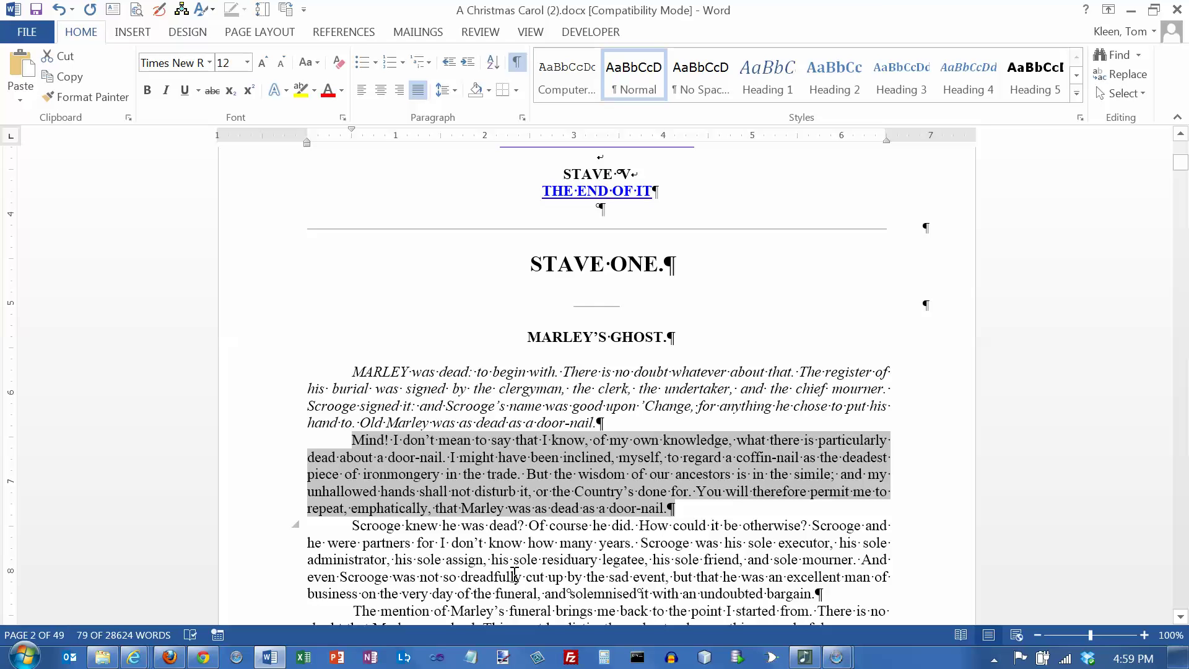
key("ctrl+i")
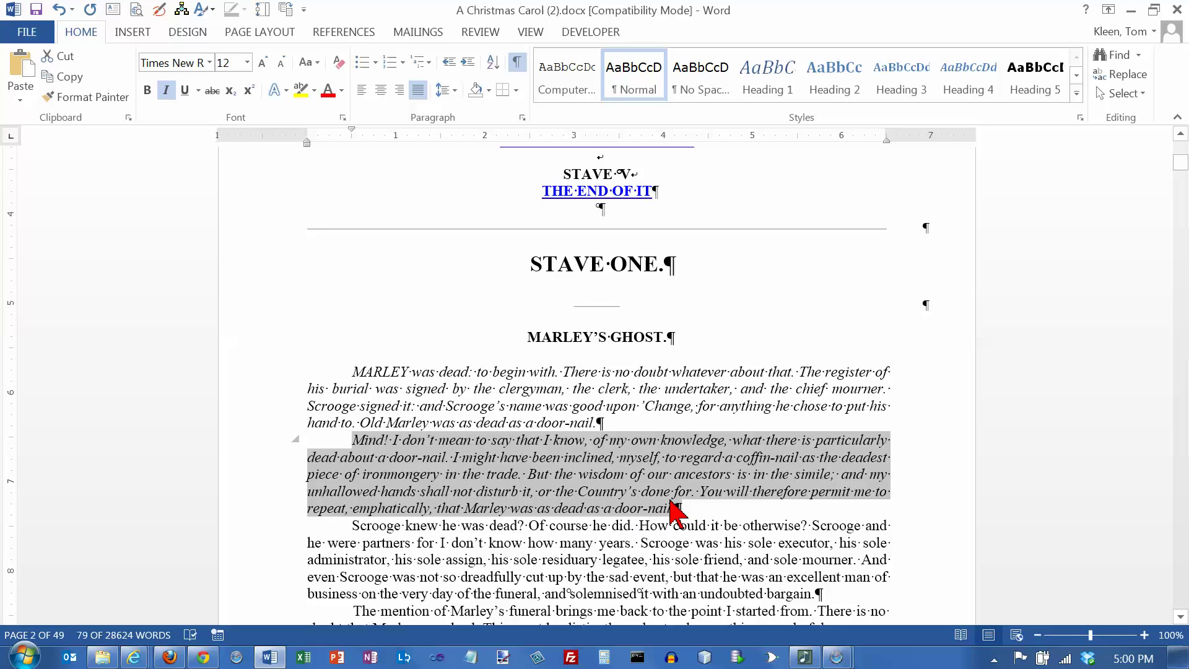
Step: Make the Mind! paragraph bold and red, with ruler indents pulled in on both sides
left_click(679, 505)
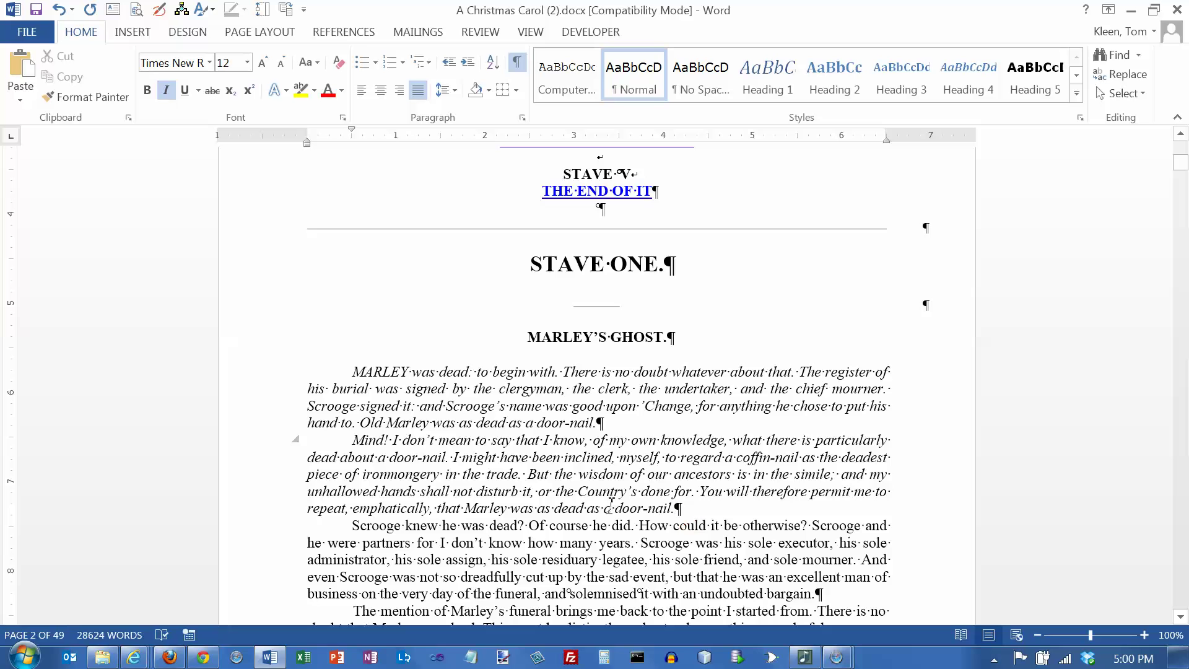
left_click_drag(353, 441, 724, 508)
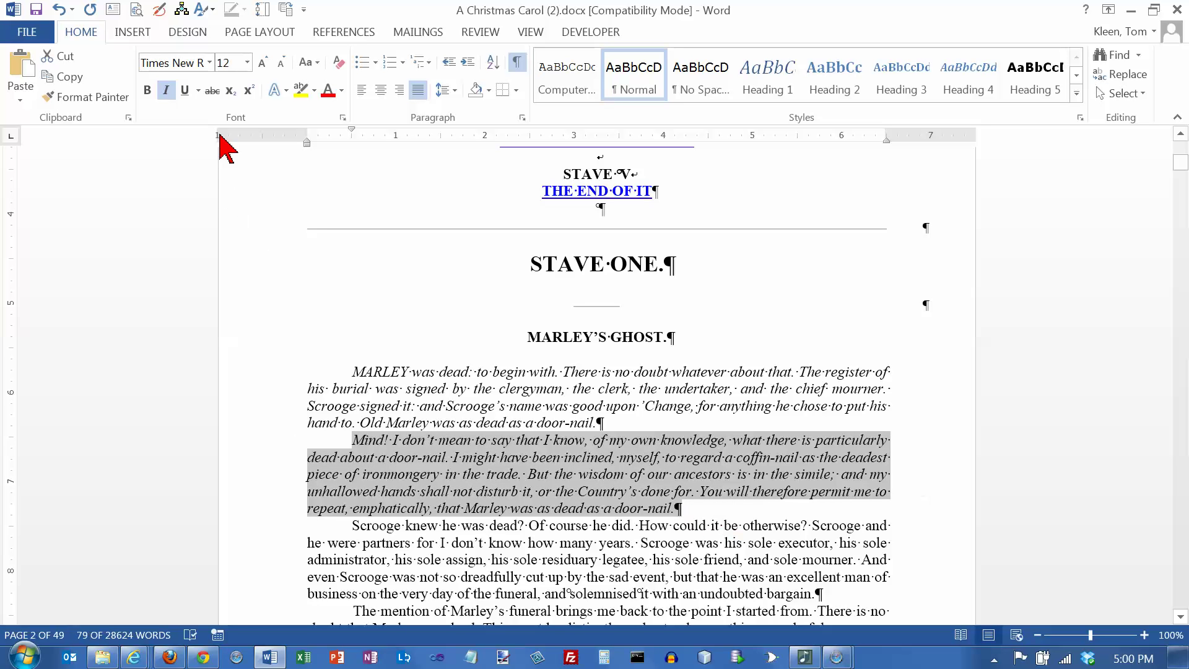
left_click(149, 93)
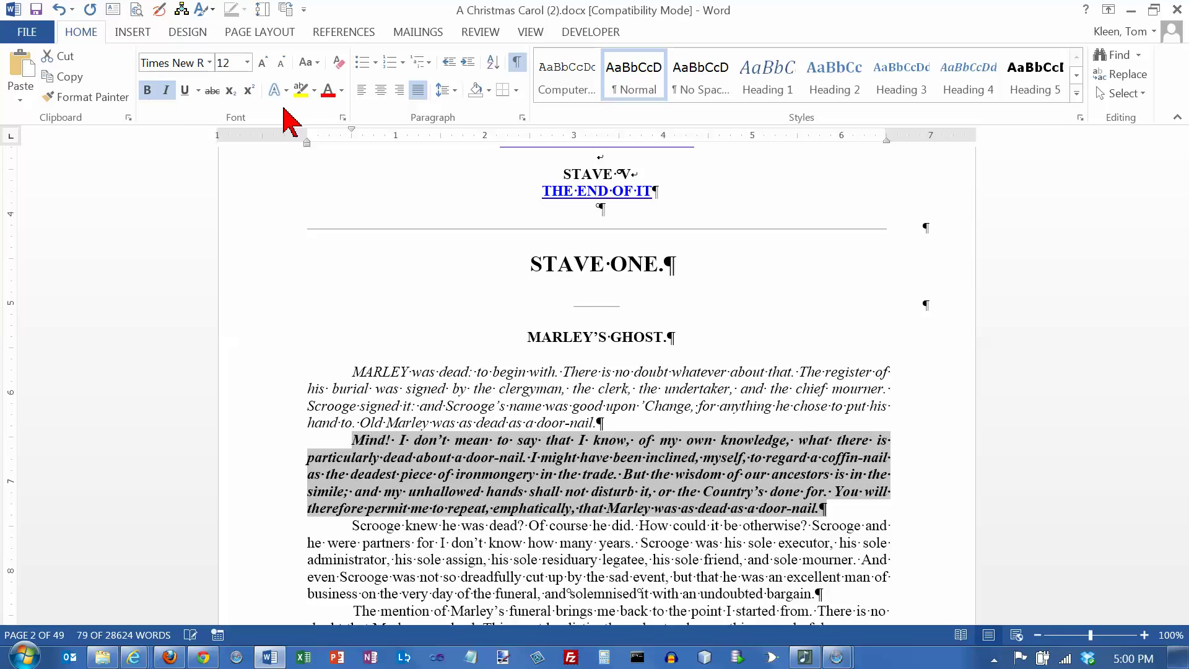
left_click(329, 91)
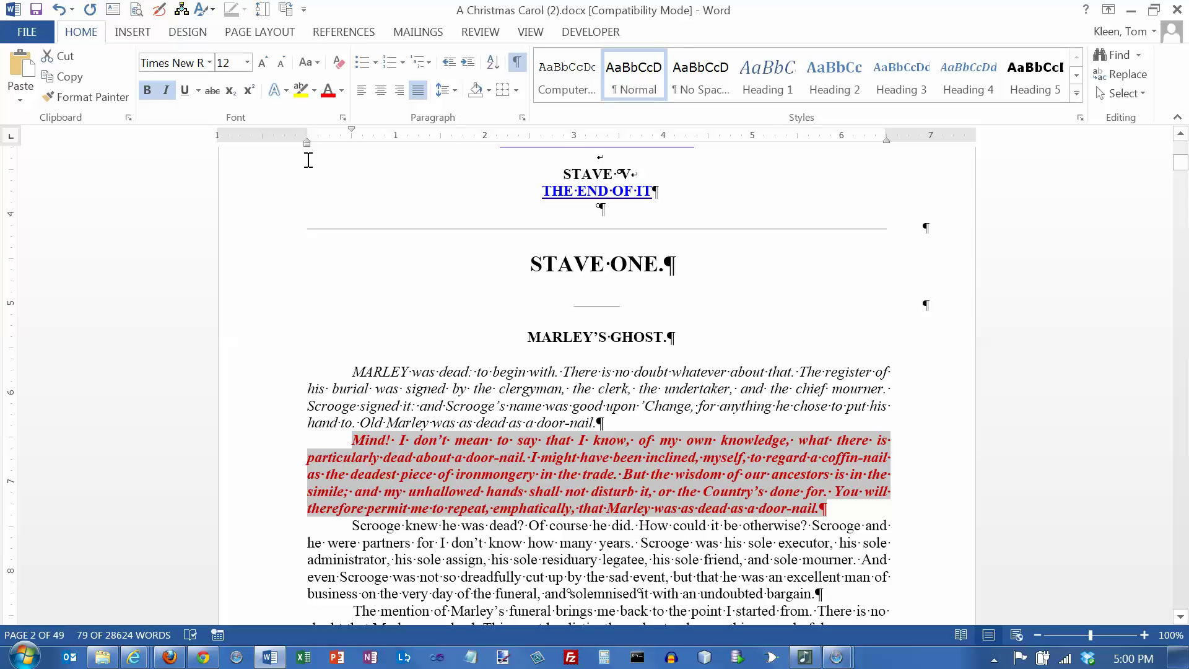
left_click_drag(308, 144, 351, 146)
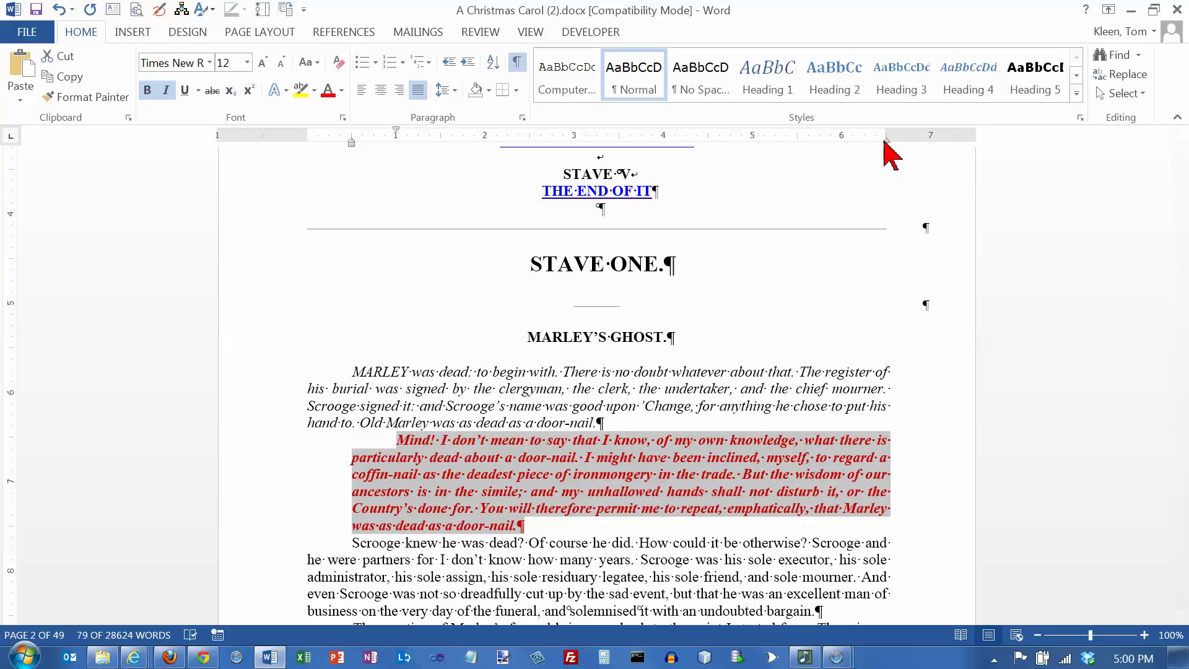
left_click_drag(888, 142, 841, 142)
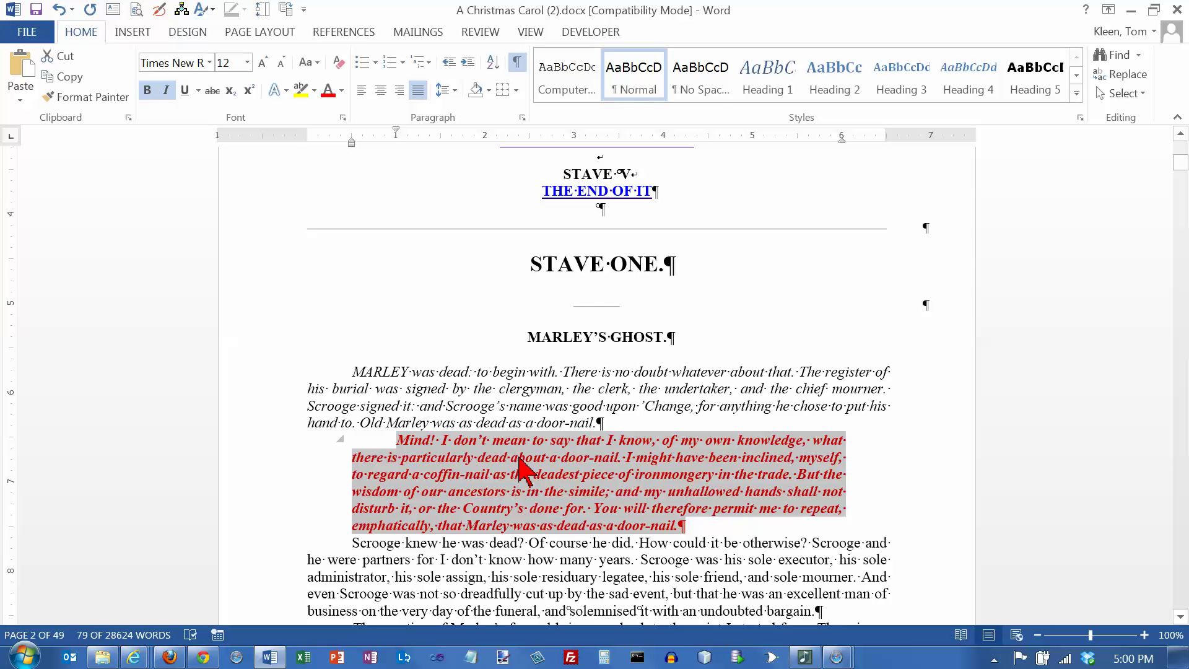
Step: Format Painter the red Mind! formatting onto The mention of Marley's funeral paragraph
scroll(520, 469, "down", 3)
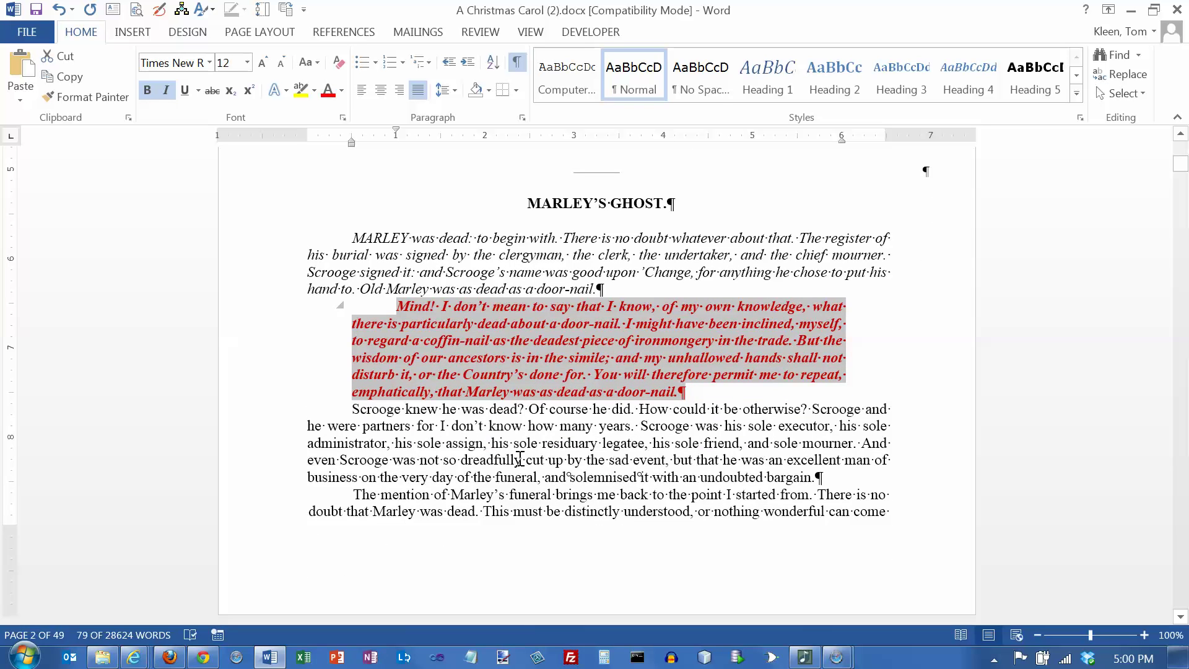
left_click(537, 327)
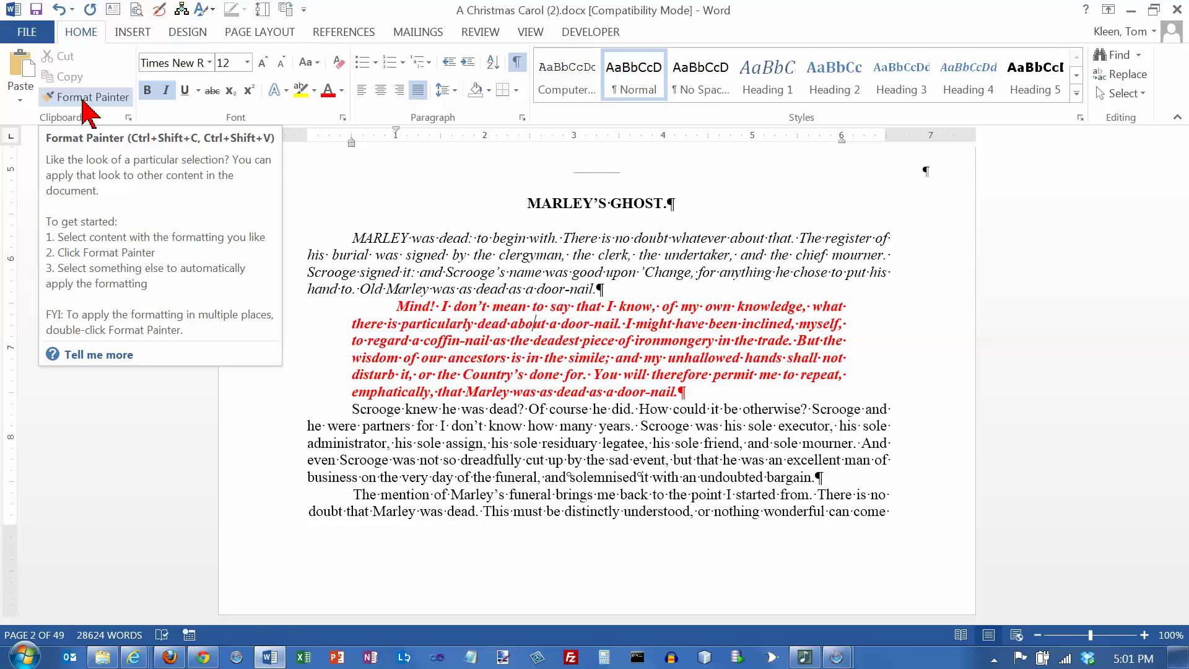
left_click(82, 99)
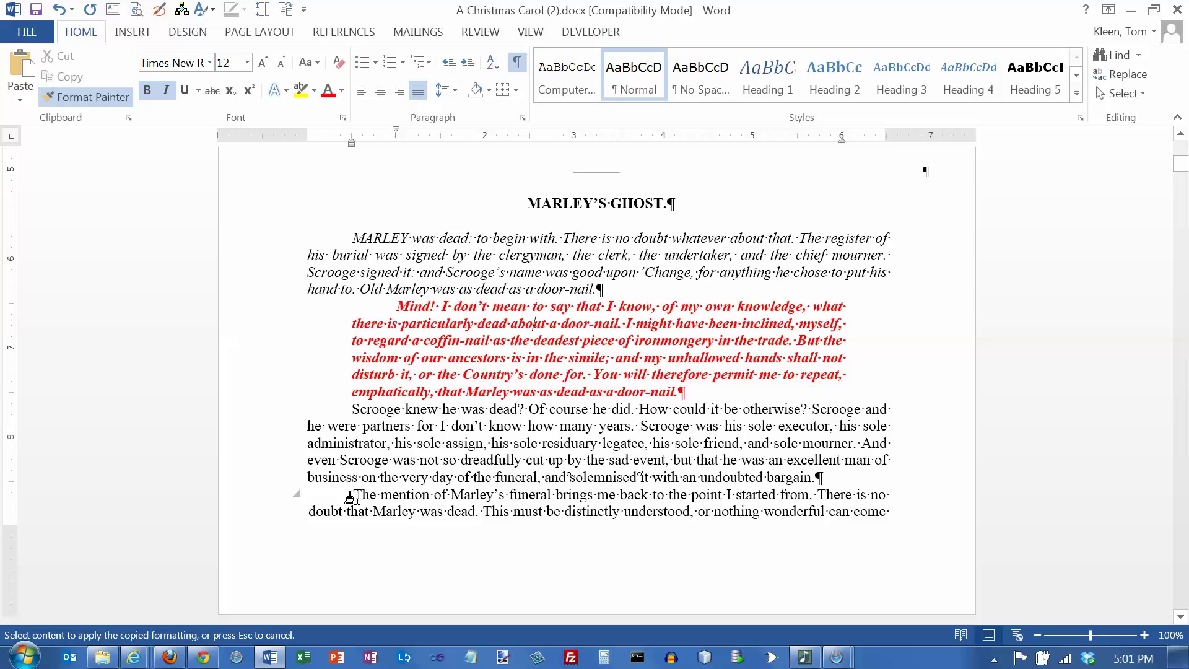
mouse_move(351, 499)
left_mouse_down()
mouse_move(379, 512)
mouse_move(589, 523)
mouse_move(746, 594)
mouse_move(748, 624)
mouse_move(659, 560)
mouse_move(657, 497)
left_mouse_up()
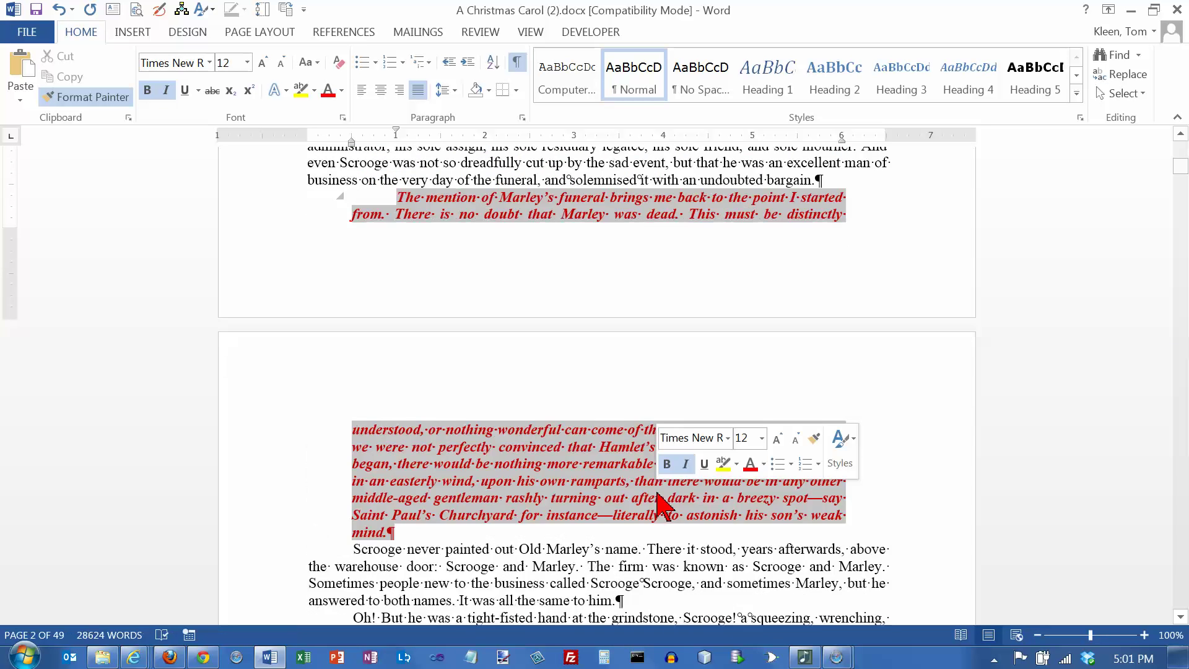
scroll(659, 490, "up", 3)
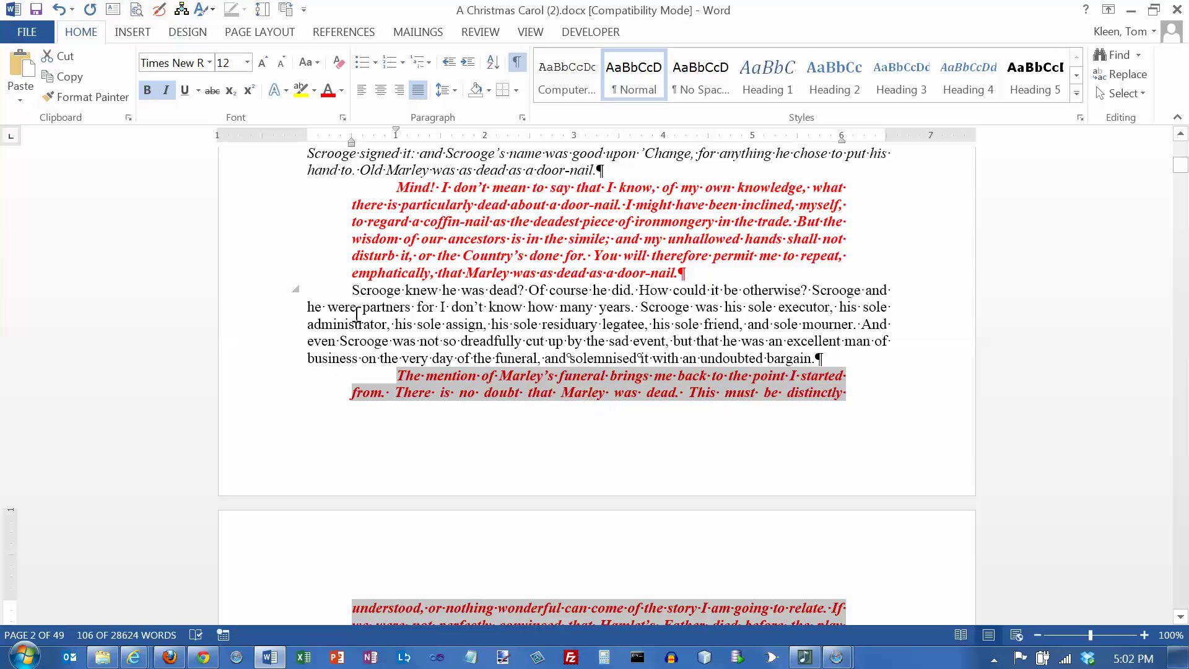
Step: Paint the red formatting onto the Oh! But he was, But what did Scrooge care, and The door paragraphs
scroll(409, 335, "down", 4)
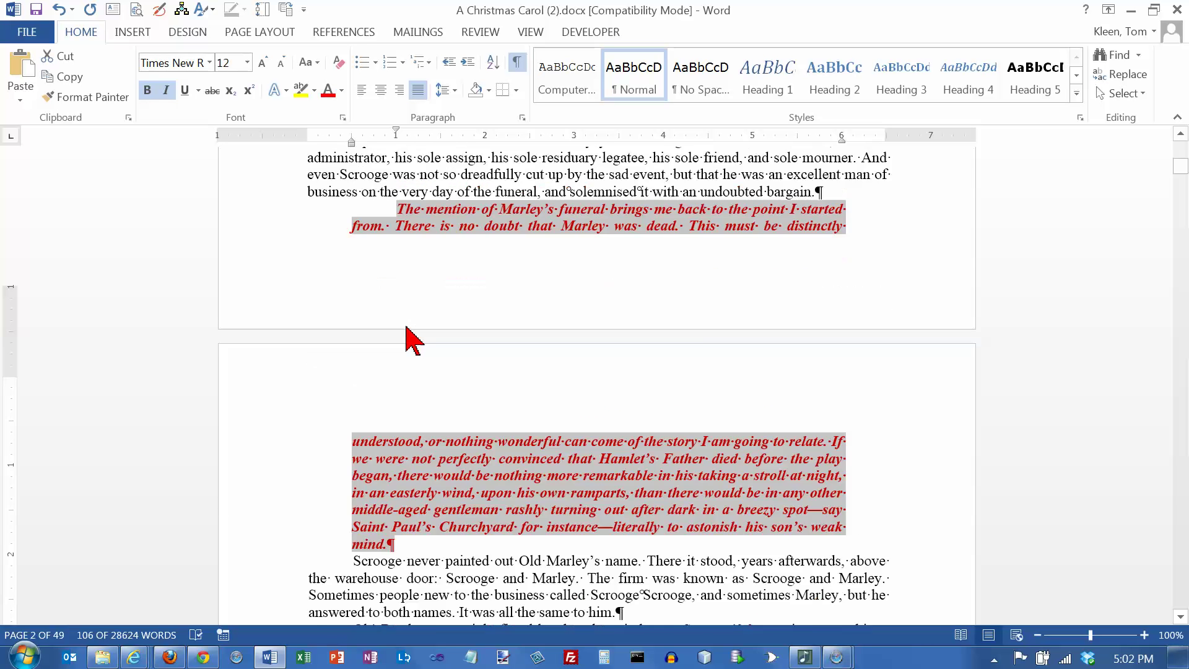
left_click(493, 421)
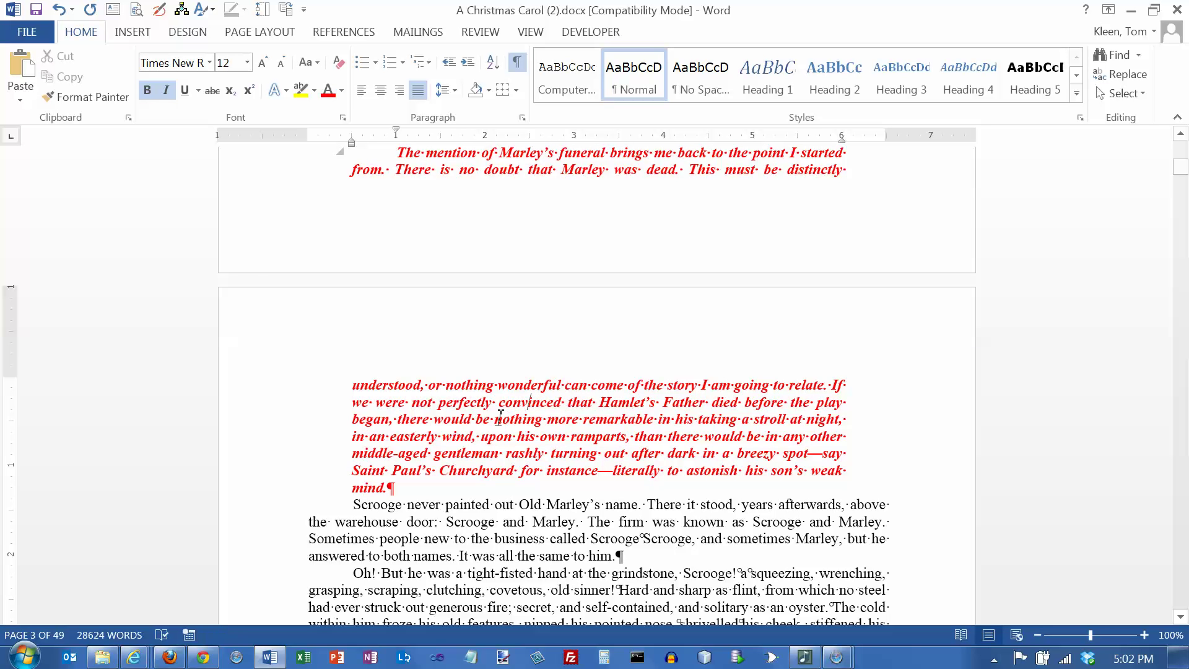
left_click(91, 99)
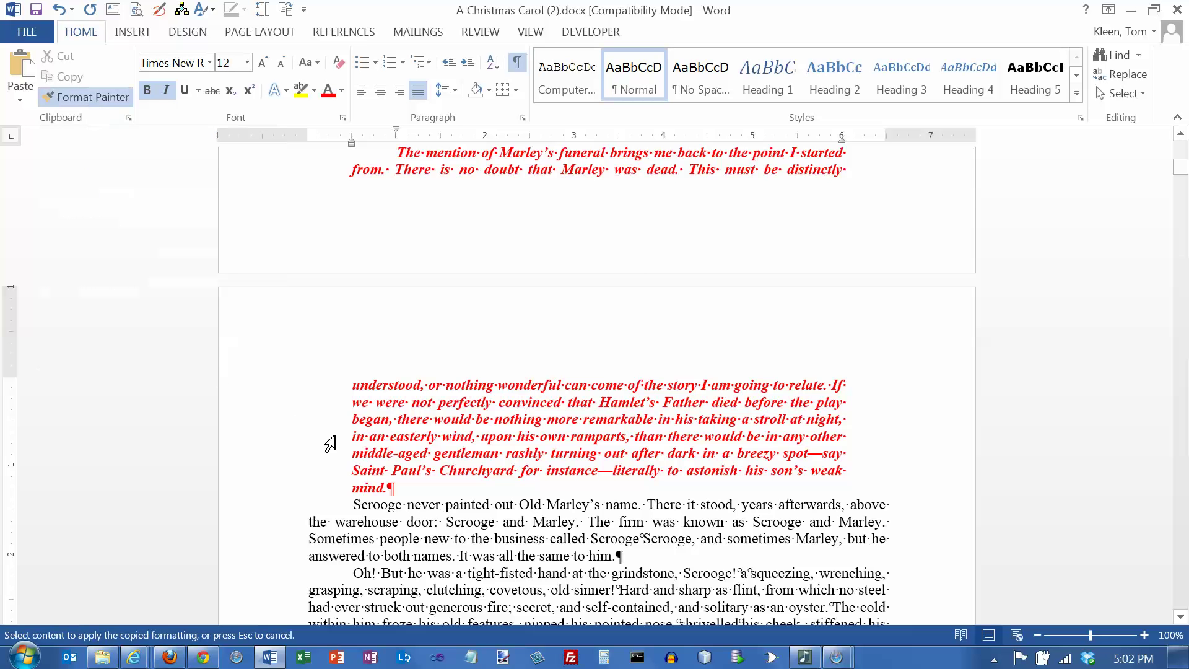
scroll(330, 444, "down", 5)
left_click_drag(353, 395, 495, 516)
scroll(238, 334, "down", 8)
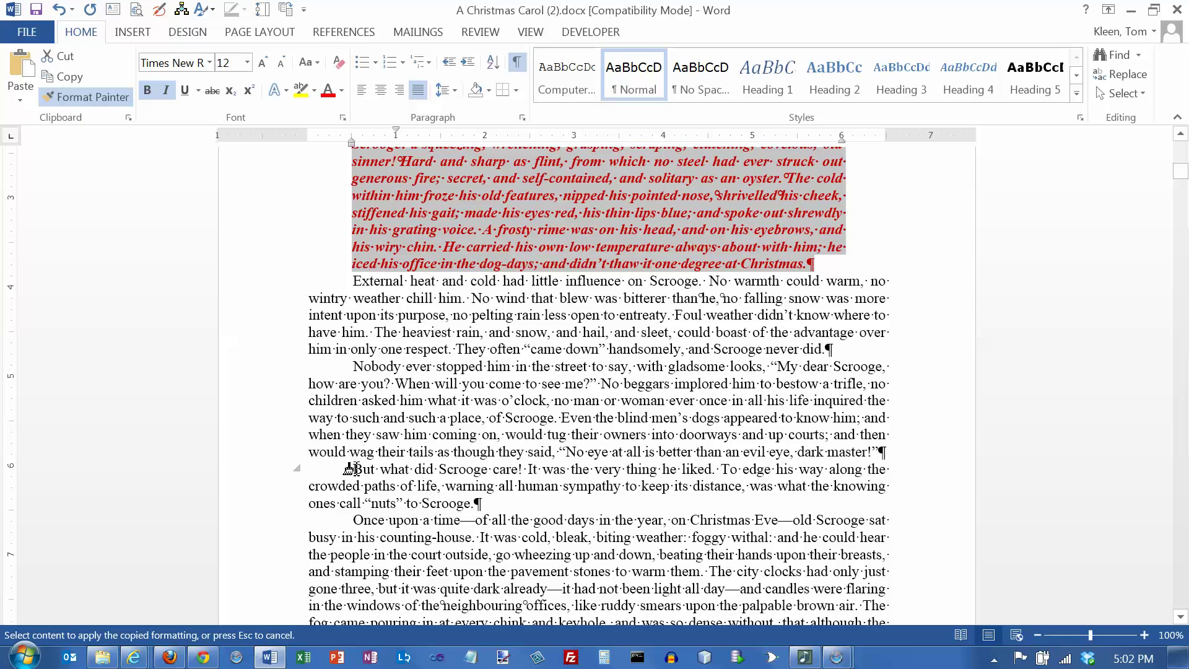
mouse_move(348, 469)
left_mouse_down()
mouse_move(538, 499)
mouse_move(539, 517)
left_mouse_up()
scroll(445, 472, "down", 6)
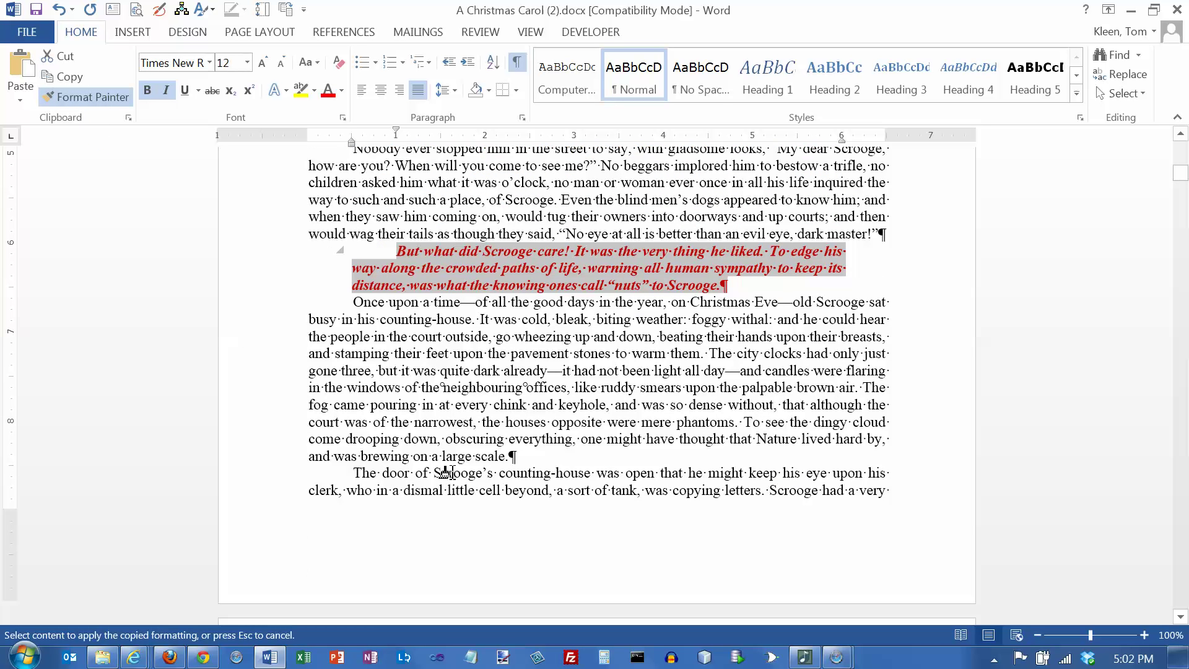
mouse_move(353, 468)
left_mouse_down()
mouse_move(690, 589)
mouse_move(689, 627)
mouse_move(678, 545)
mouse_move(707, 502)
left_mouse_up()
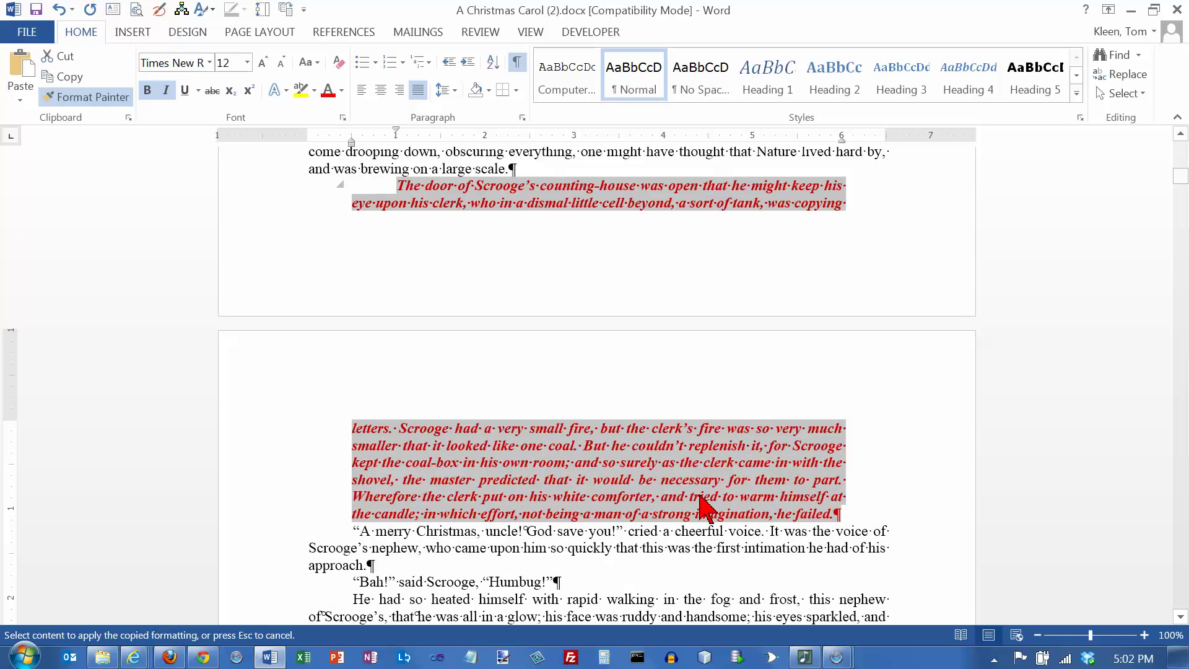
left_click(102, 98)
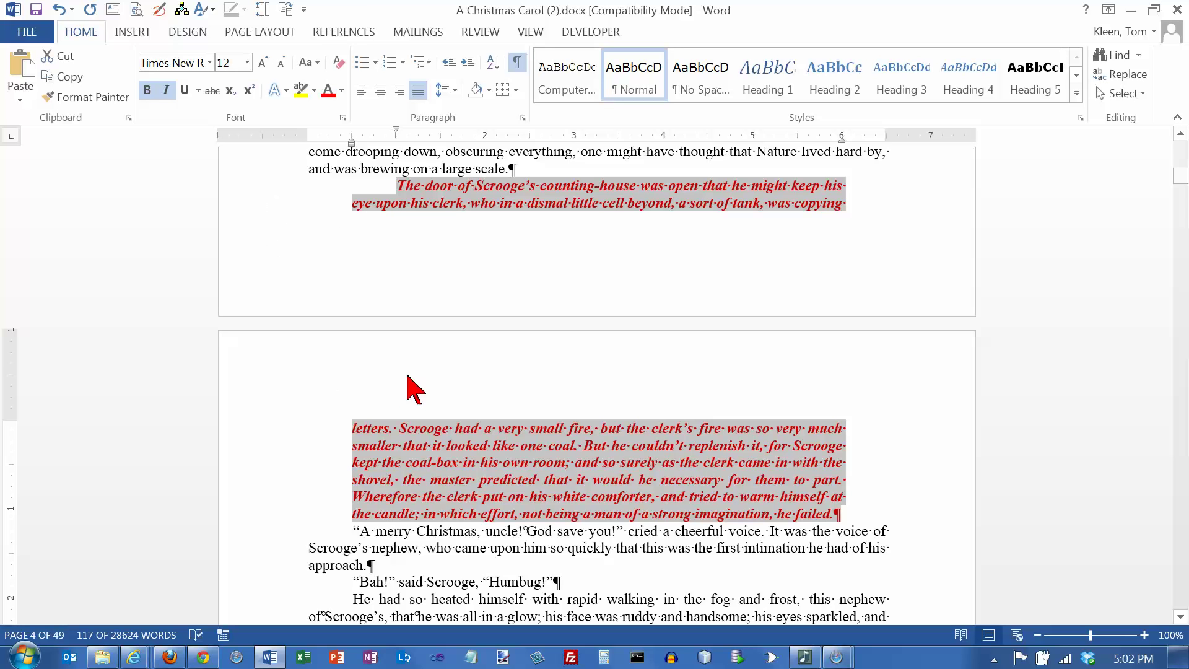
Step: Drag the He had so heated himself paragraph below the Christmas a humbug, uncle! paragraph
scroll(399, 378, "down", 4)
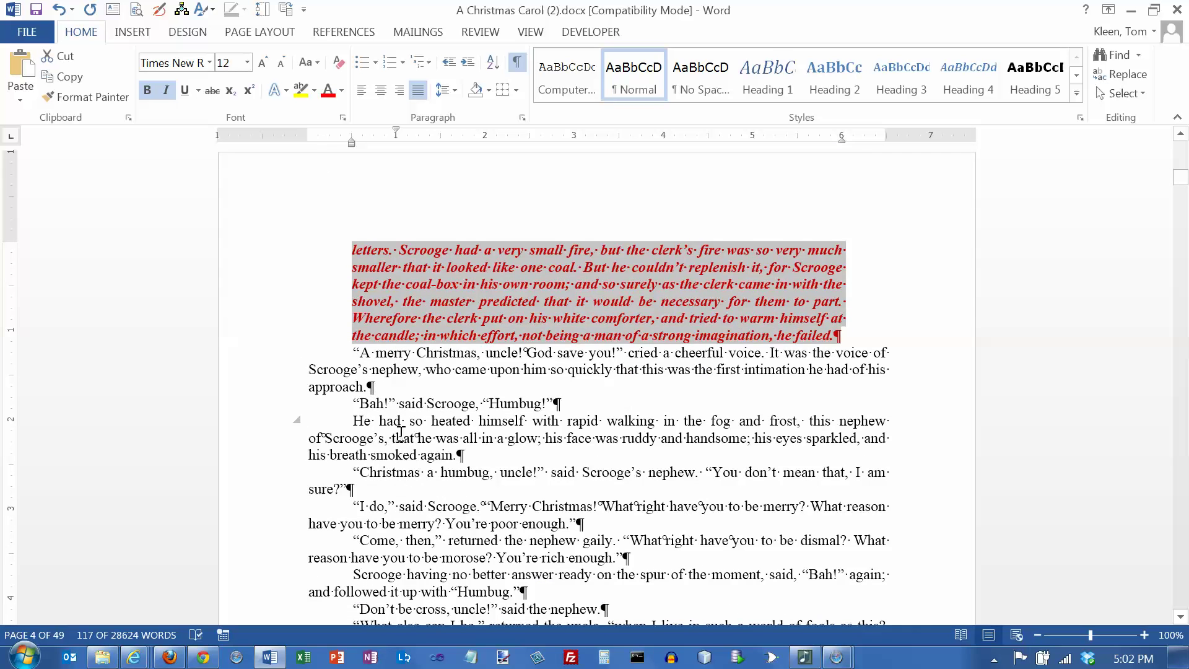
left_click_drag(355, 420, 503, 461)
scroll(502, 462, "down", 1)
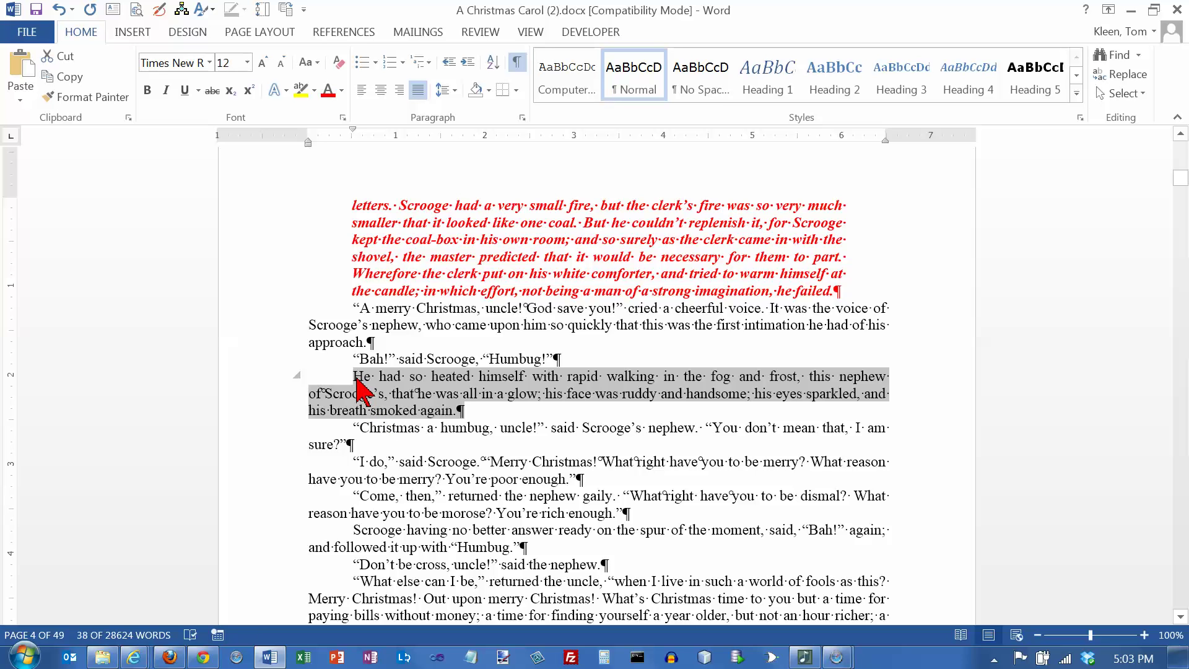
left_click_drag(357, 387, 353, 468)
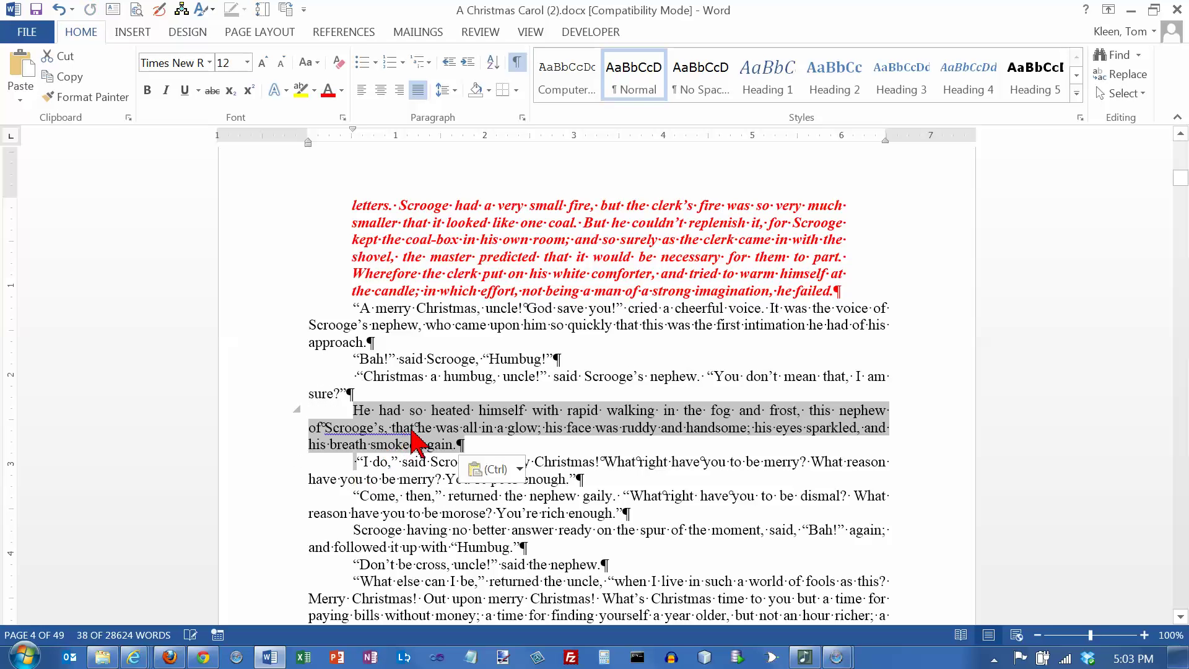